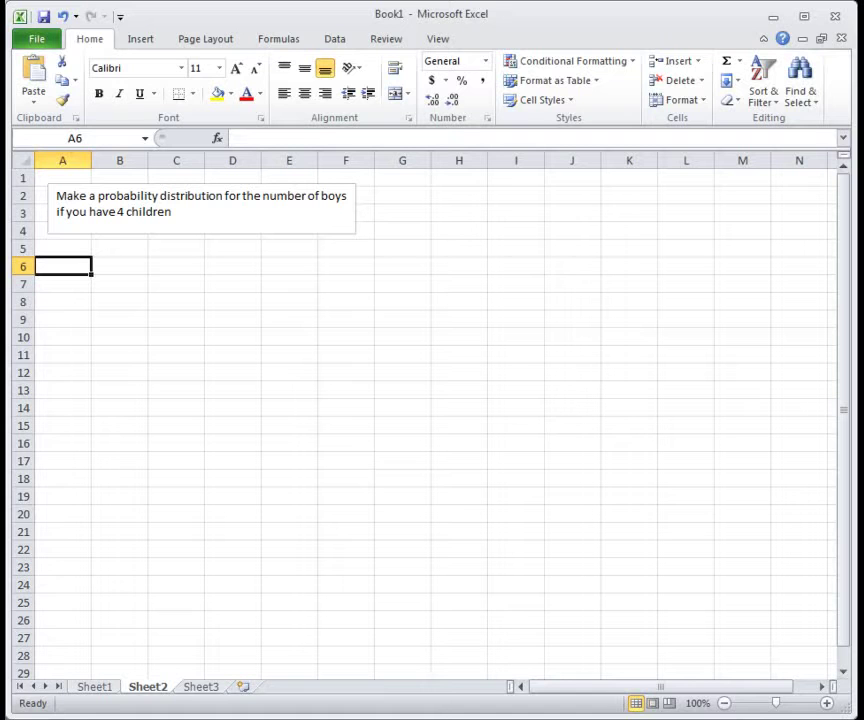
# Enter the heading X in cell A6 and list the values 0 through 4 below it in A7:A11.
pyautogui.write('X')
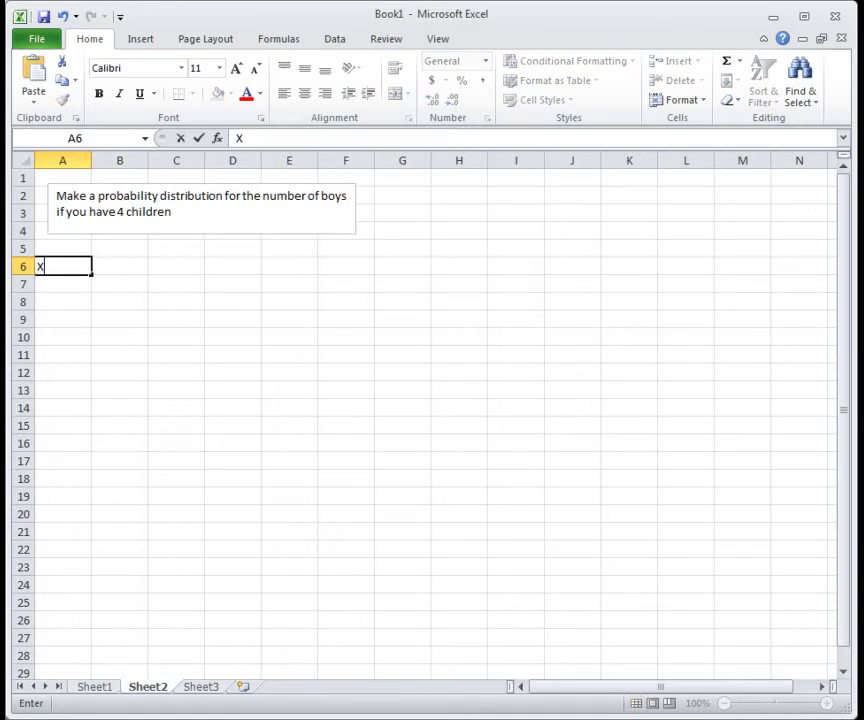
pyautogui.press('Return')
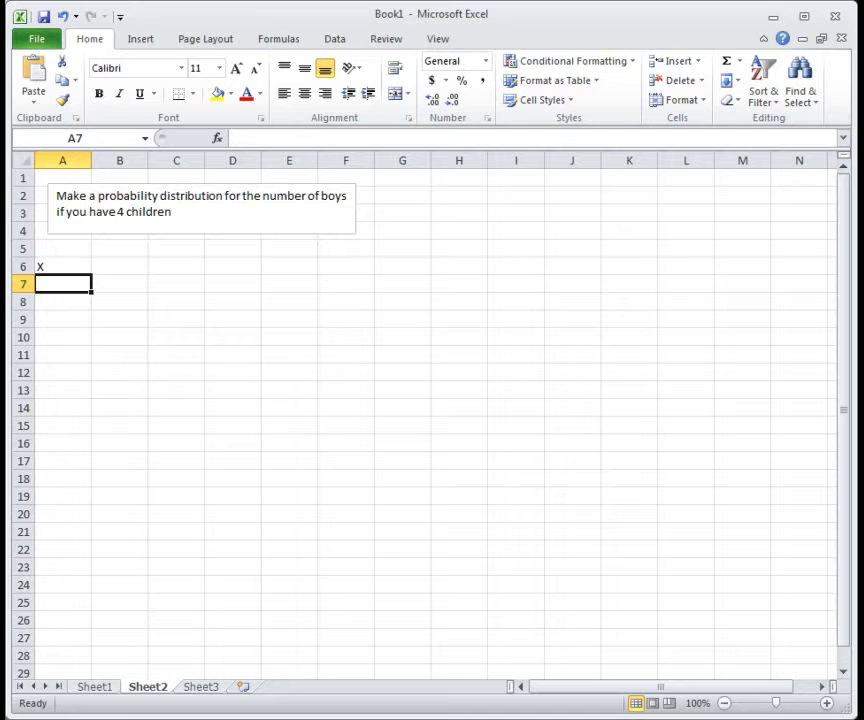
pyautogui.write('0')
pyautogui.press('Return')
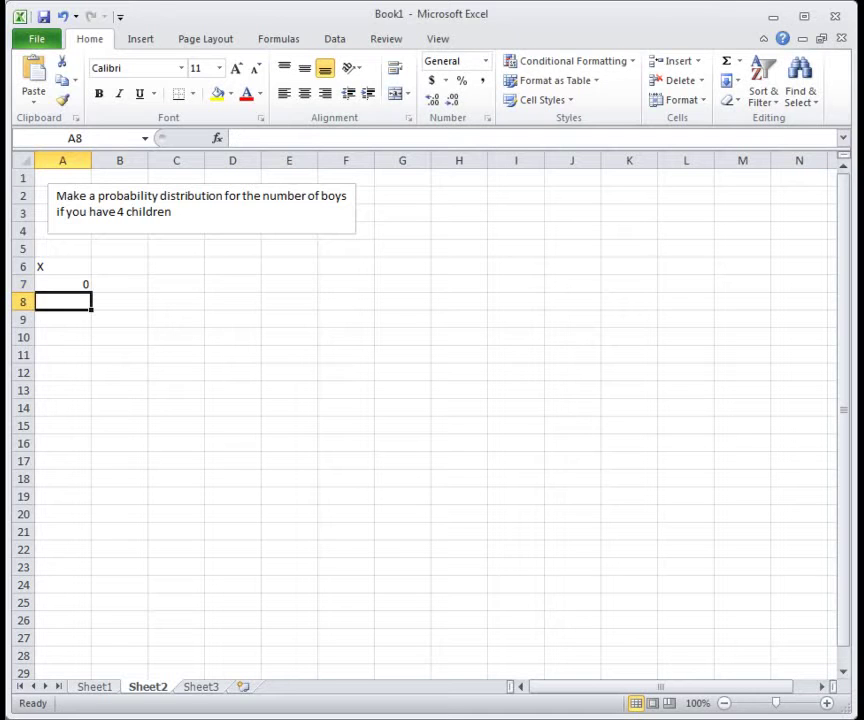
pyautogui.write('1')
pyautogui.press('Return')
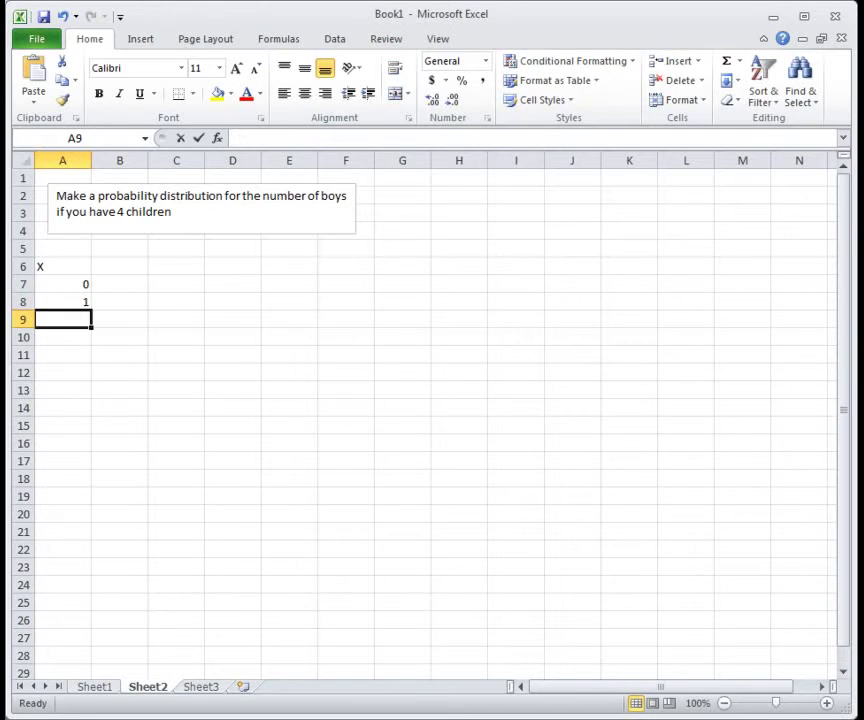
pyautogui.write('2')
pyautogui.press('Return')
pyautogui.write('3')
pyautogui.press('Return')
pyautogui.write('4')
pyautogui.press('Return')
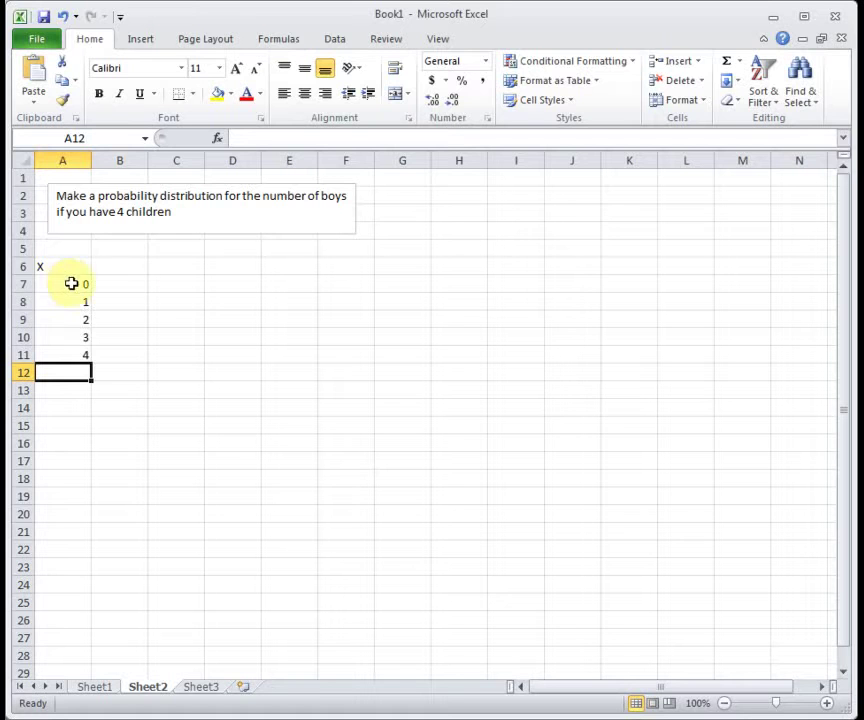
# Enter the heading "possibilities" in cell B6 and the zero-boys outcome gggg in B7.
pyautogui.click(130, 267)
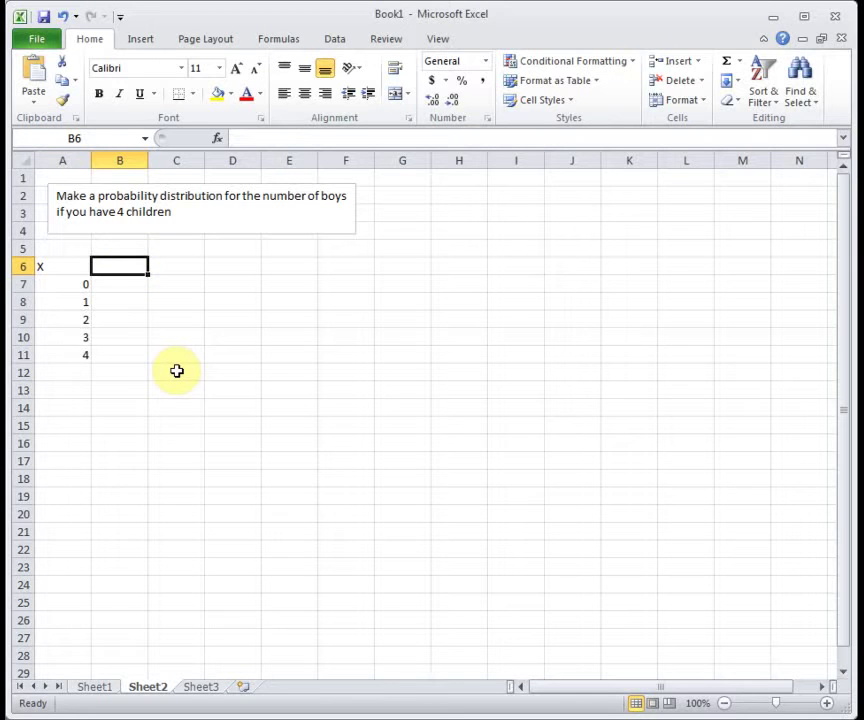
pyautogui.write('possibili')
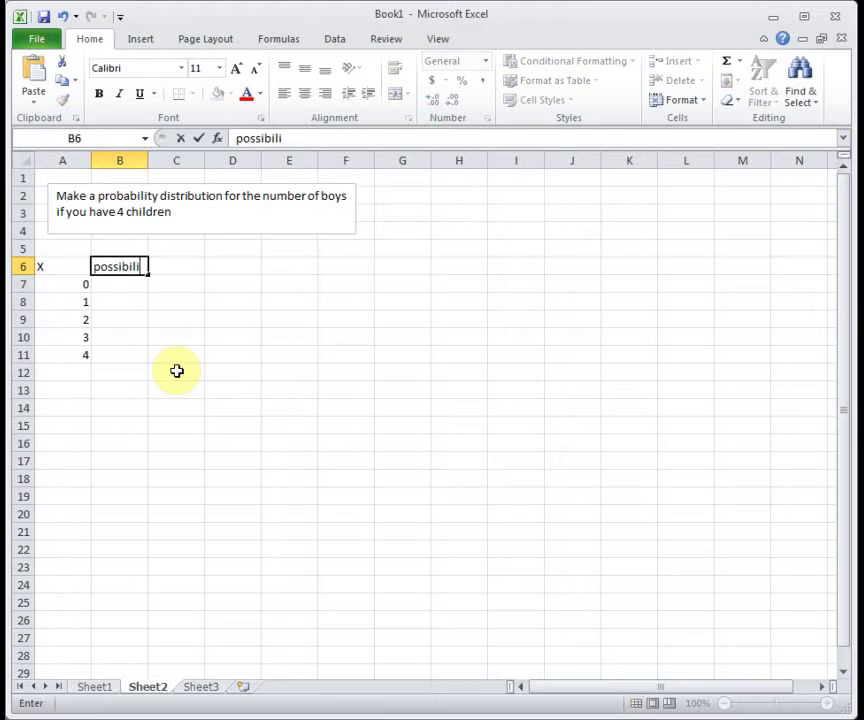
pyautogui.write('ties')
pyautogui.press('Return')
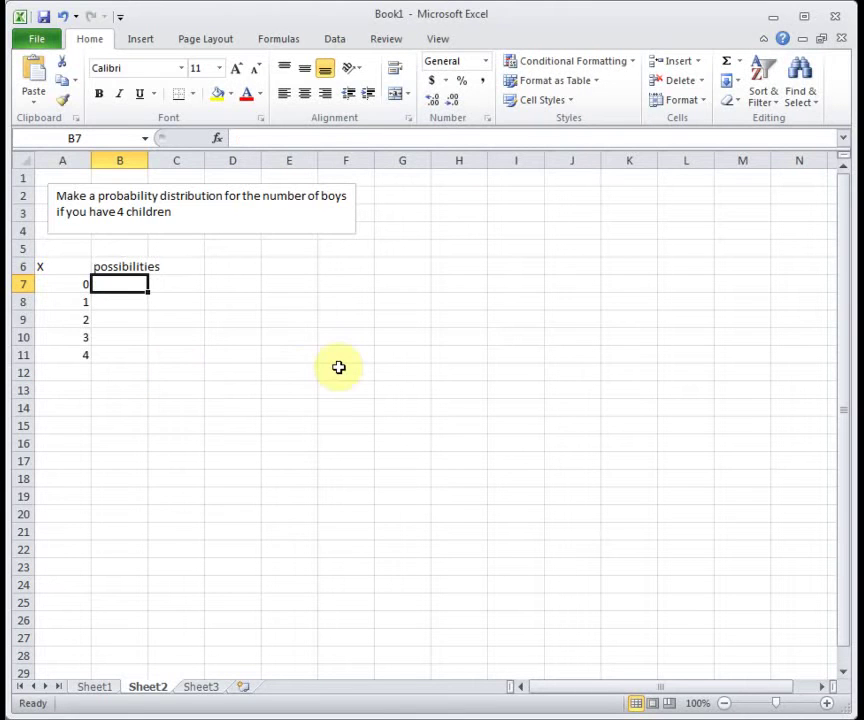
pyautogui.write('gg')
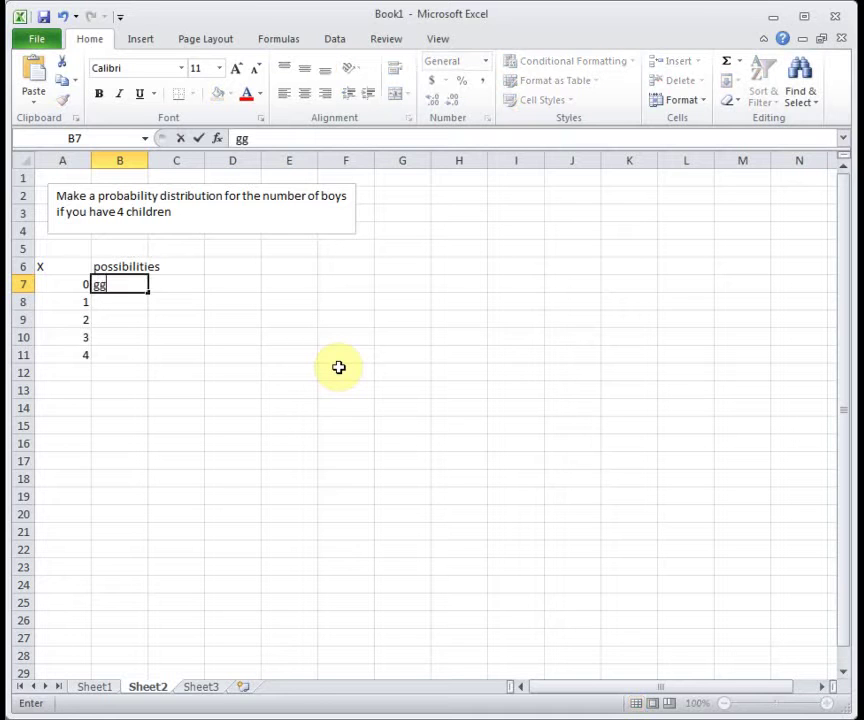
pyautogui.write('gg')
pyautogui.press('Return')
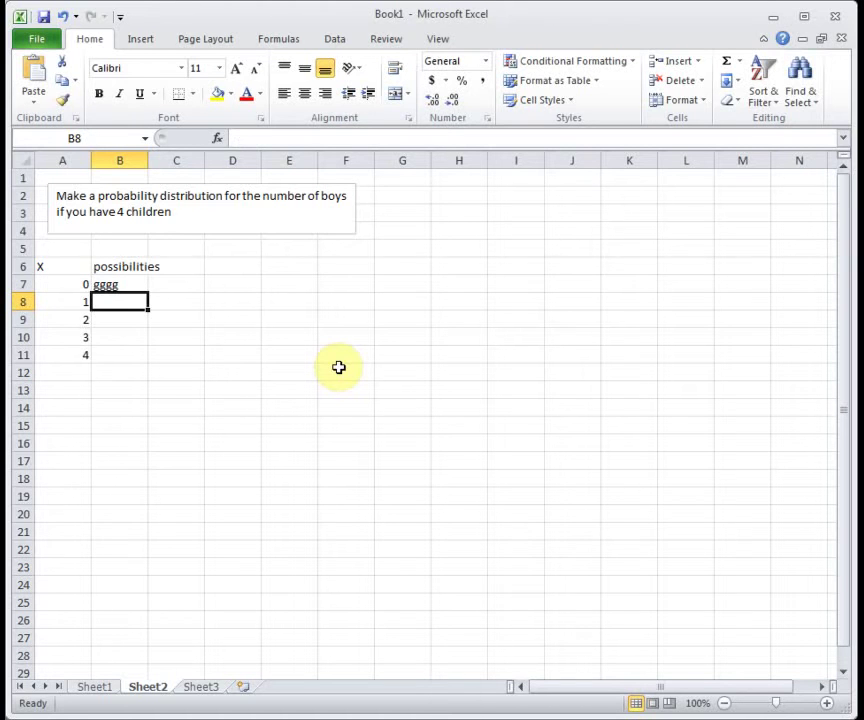
# Enter the one-boy outcomes "bggg, gbgg, ggbg, gggb" in cell B8.
pyautogui.write('bggg,')
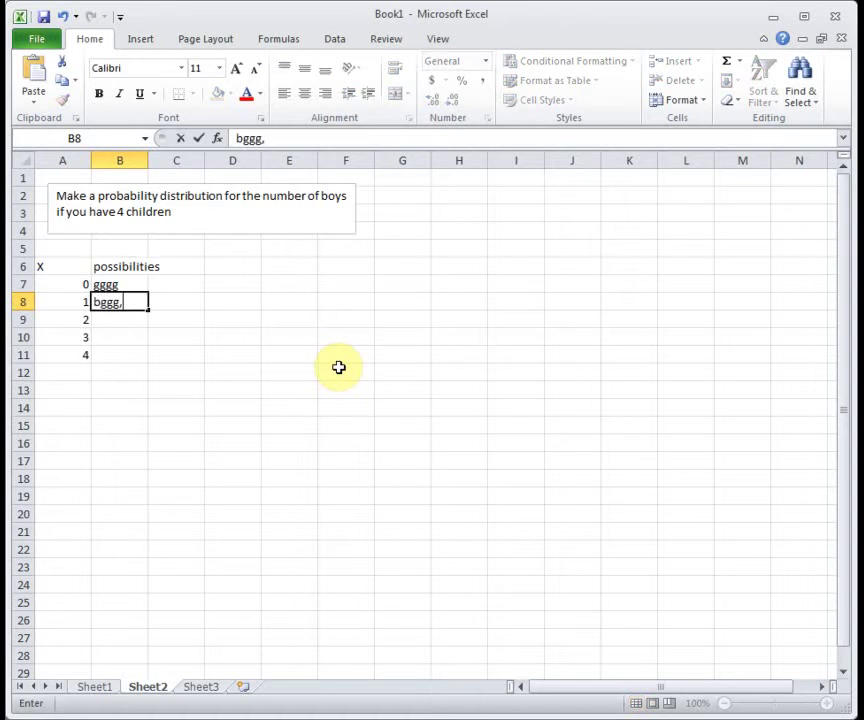
pyautogui.write(' gbgg,')
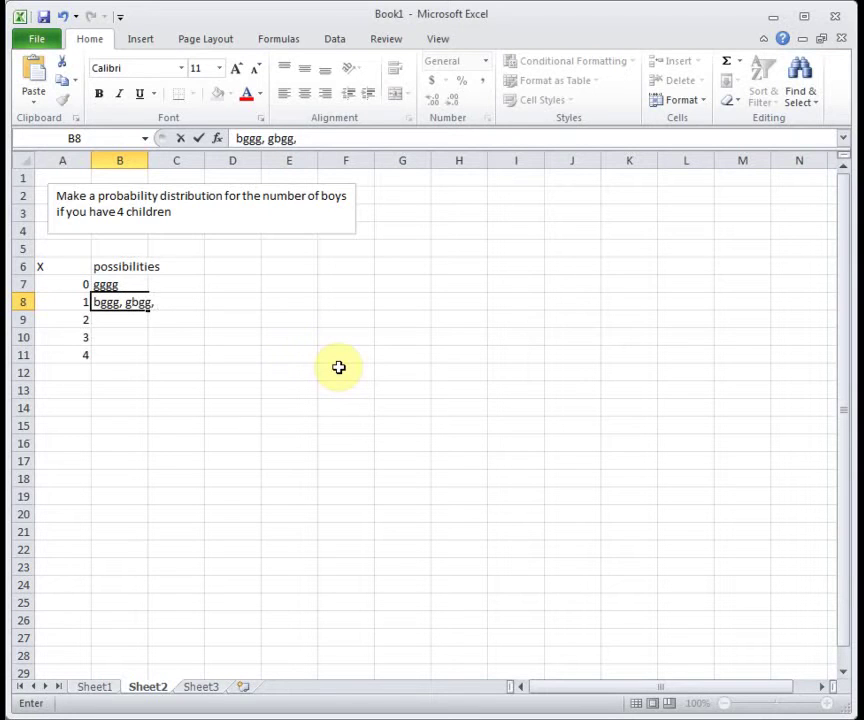
pyautogui.write(' ggbg, ggg')
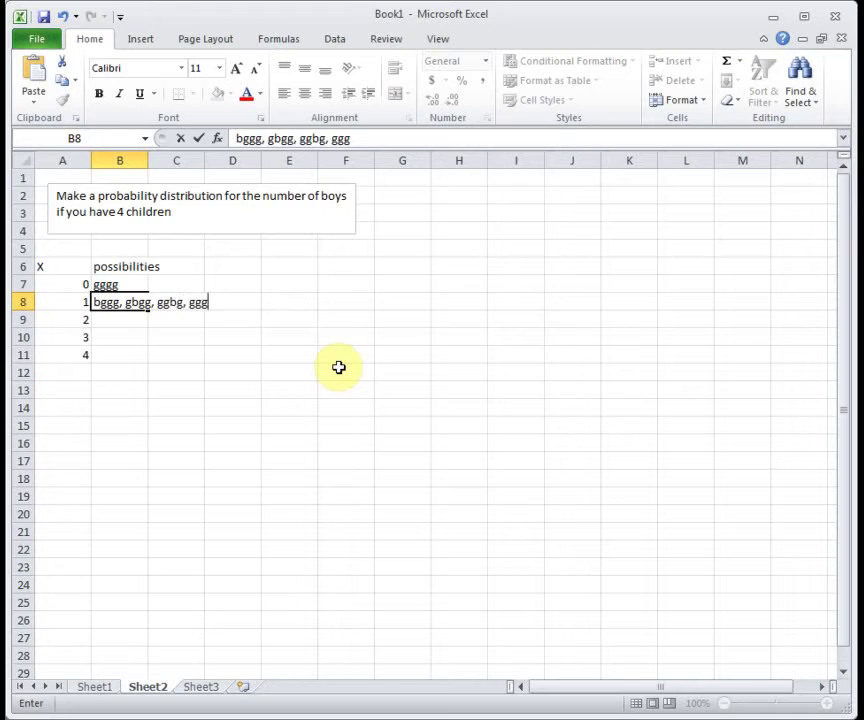
pyautogui.write('b')
pyautogui.press('Return')
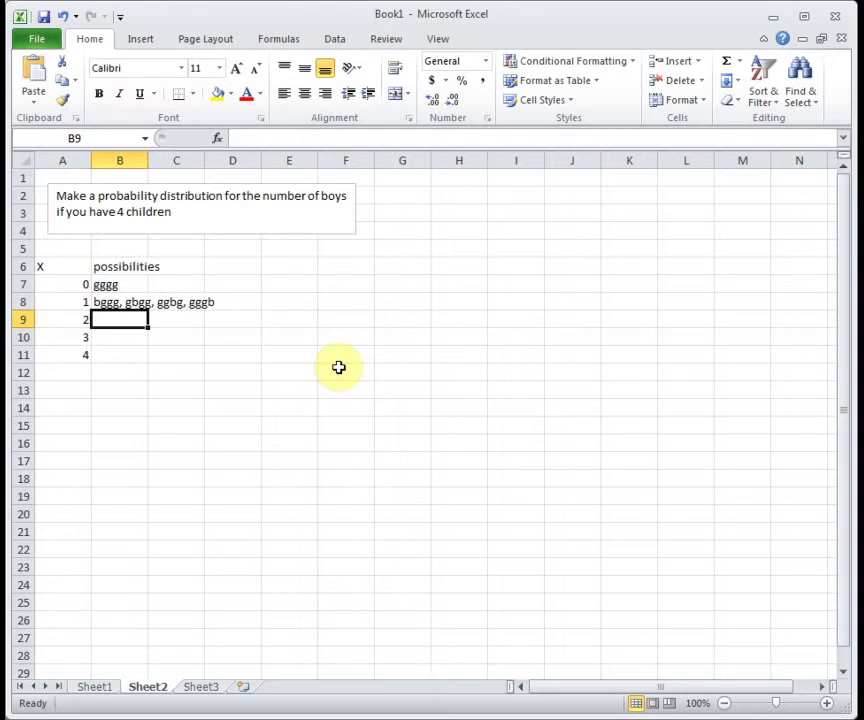
# Enter the two-boy outcomes "bbgg, bgbg, bggb, ggbb, gbgb, gbbg" in cell B9.
pyautogui.write('bb')
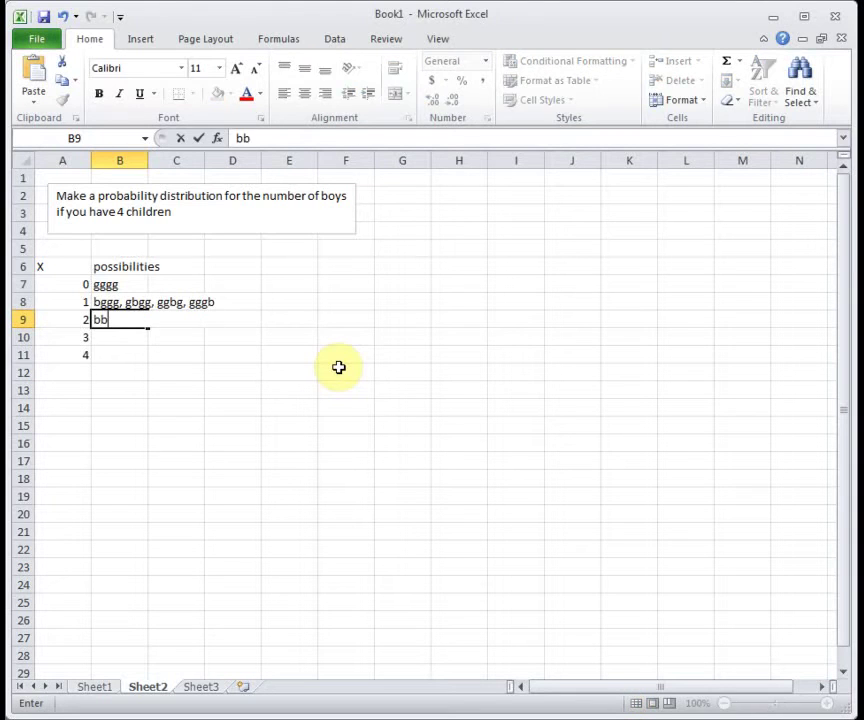
pyautogui.write('gg, bgbg, bggb')
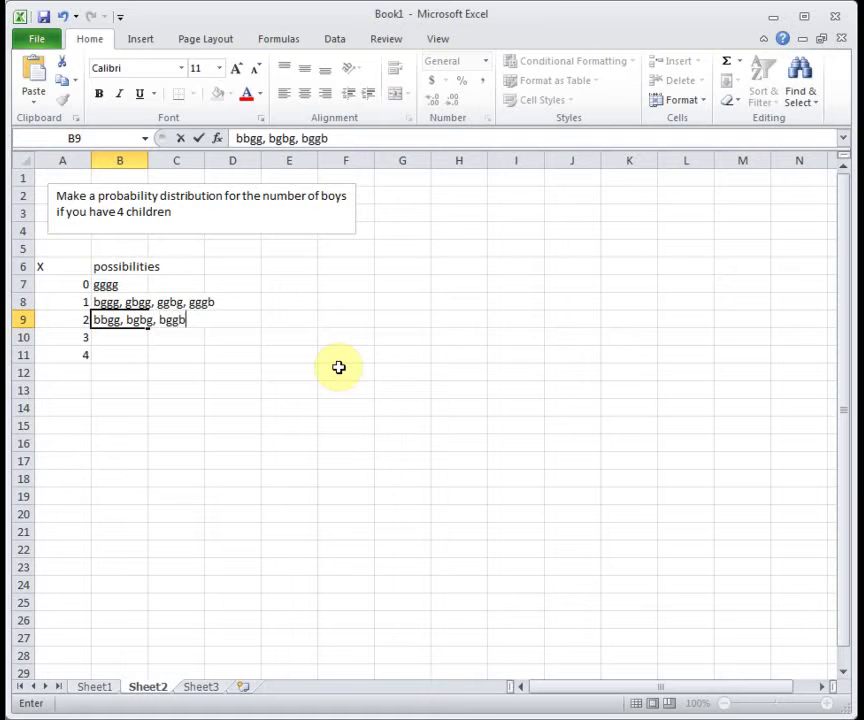
pyautogui.write(',')
pyautogui.write(' ggbb')
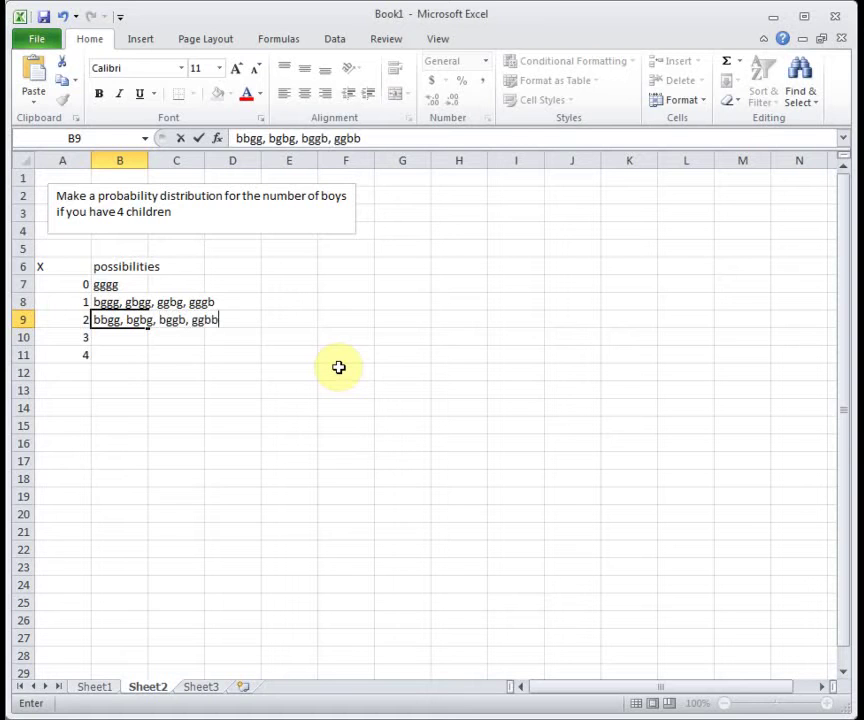
pyautogui.write(', gbgb')
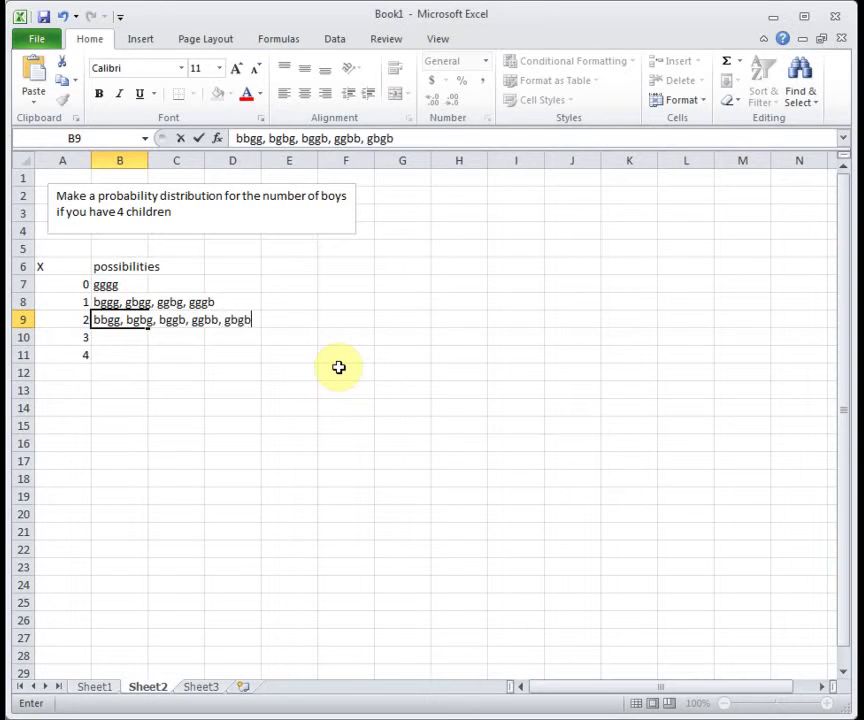
pyautogui.write(', gbbg')
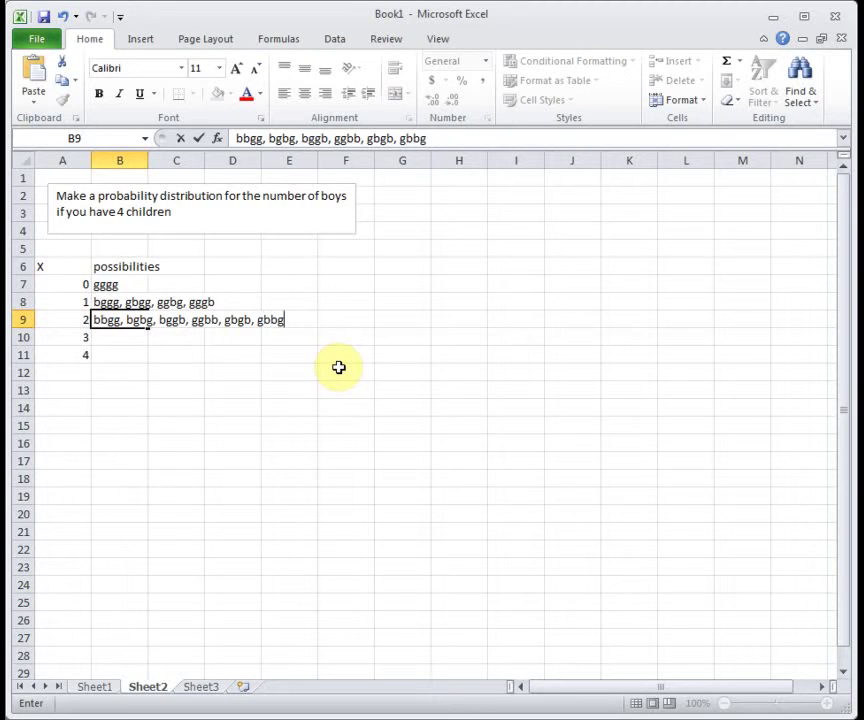
pyautogui.press('Return')
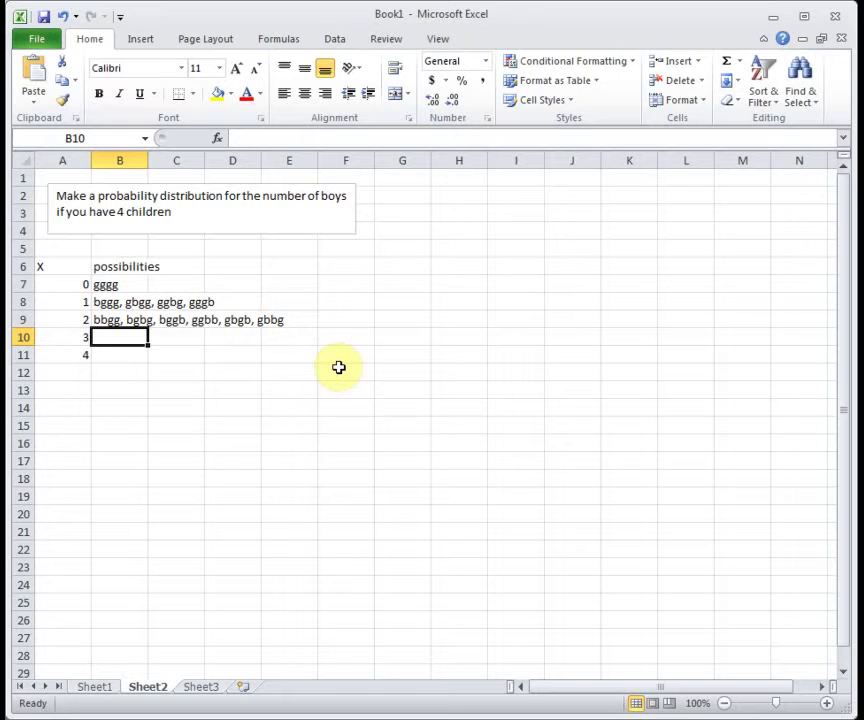
# Enter the three-boy outcomes "gbbb, bgbb, bbgb, bbbg" in cell B10 and the four-boy outcome bbbb in B11.
pyautogui.write('gbbb')
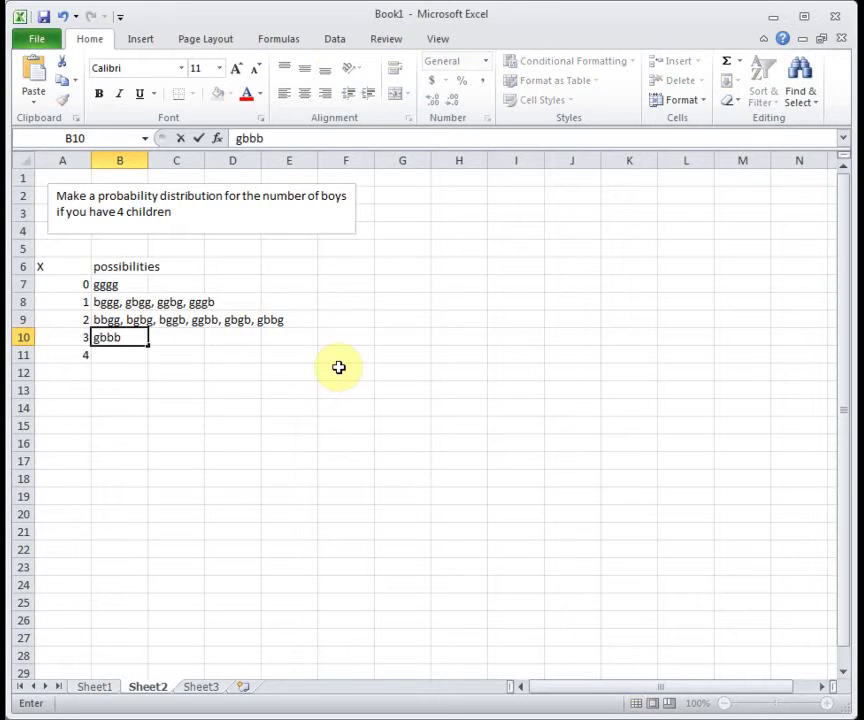
pyautogui.write(', bgbb,')
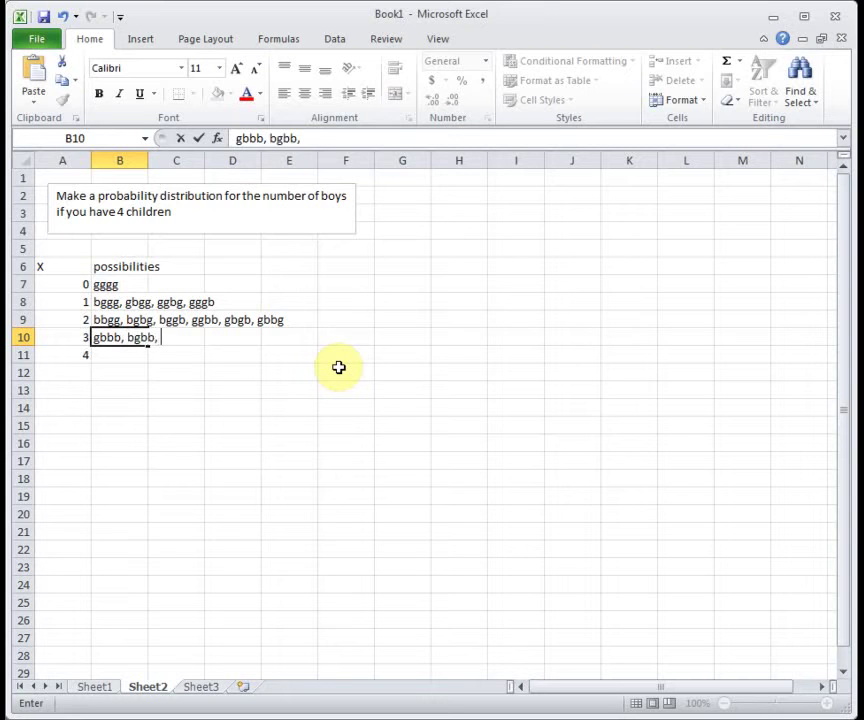
pyautogui.write(' bbgb, bbbg')
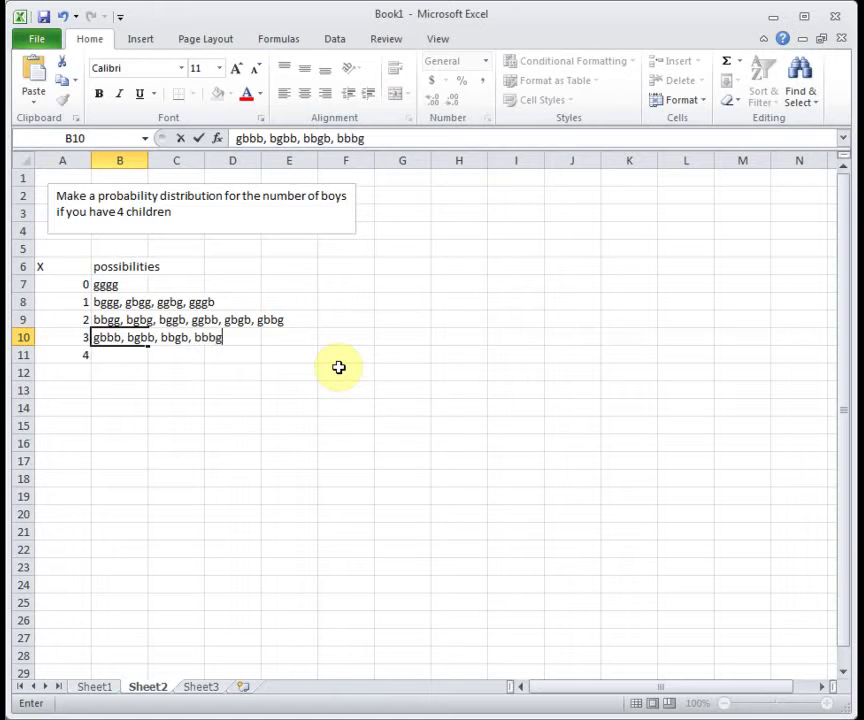
pyautogui.press('Return')
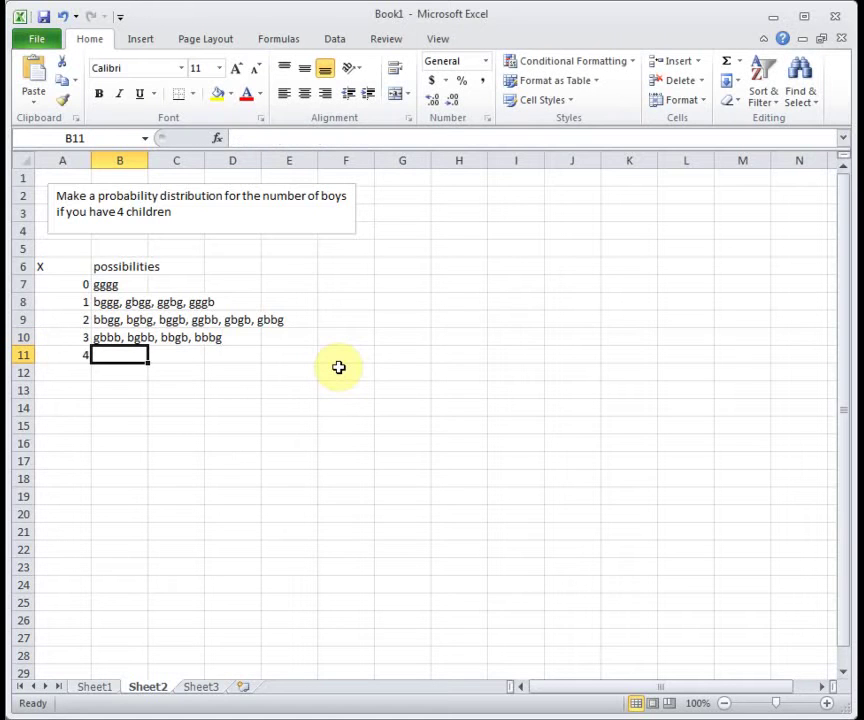
pyautogui.write('bbbb')
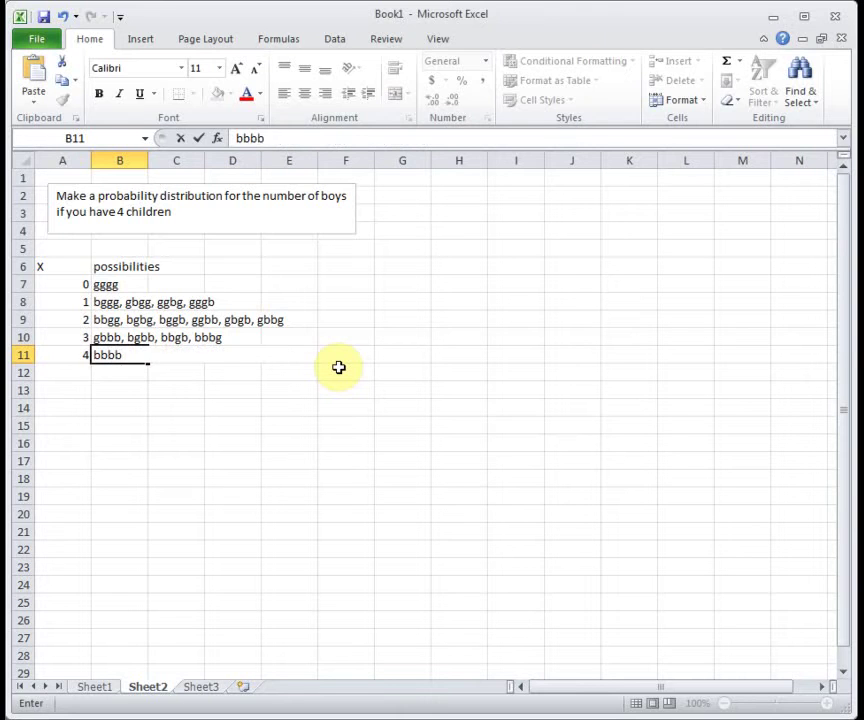
pyautogui.press('Return')
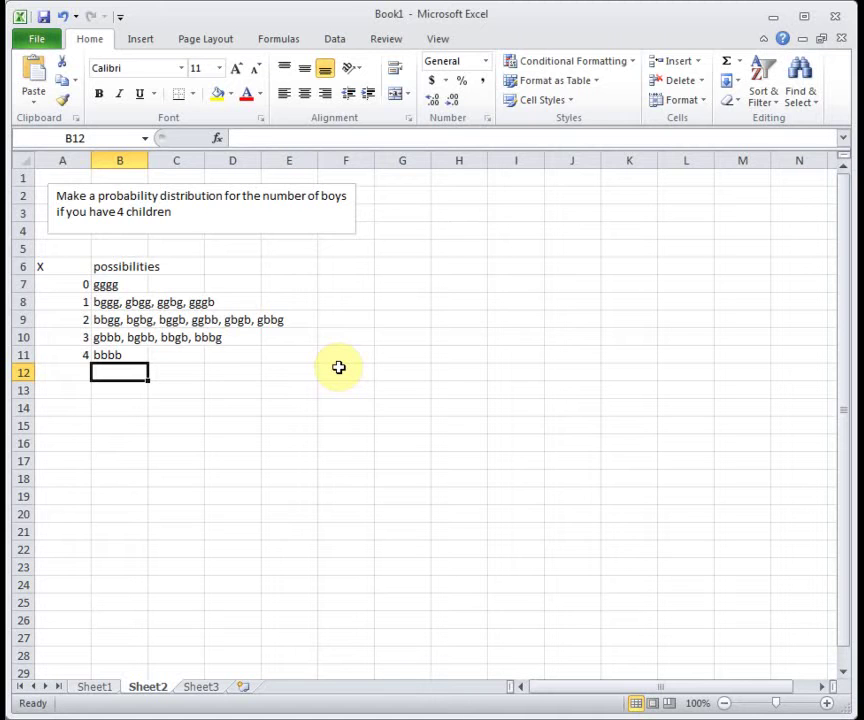
# Calculate the total number of outcomes in cell F6 with the formula =2*2*2*2.
pyautogui.click(361, 266)
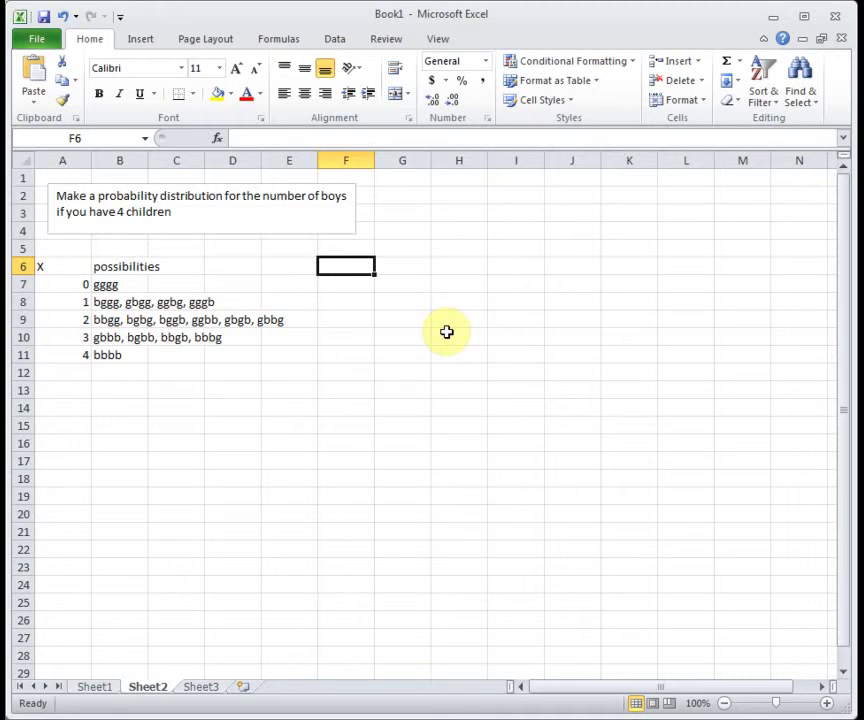
pyautogui.write('=')
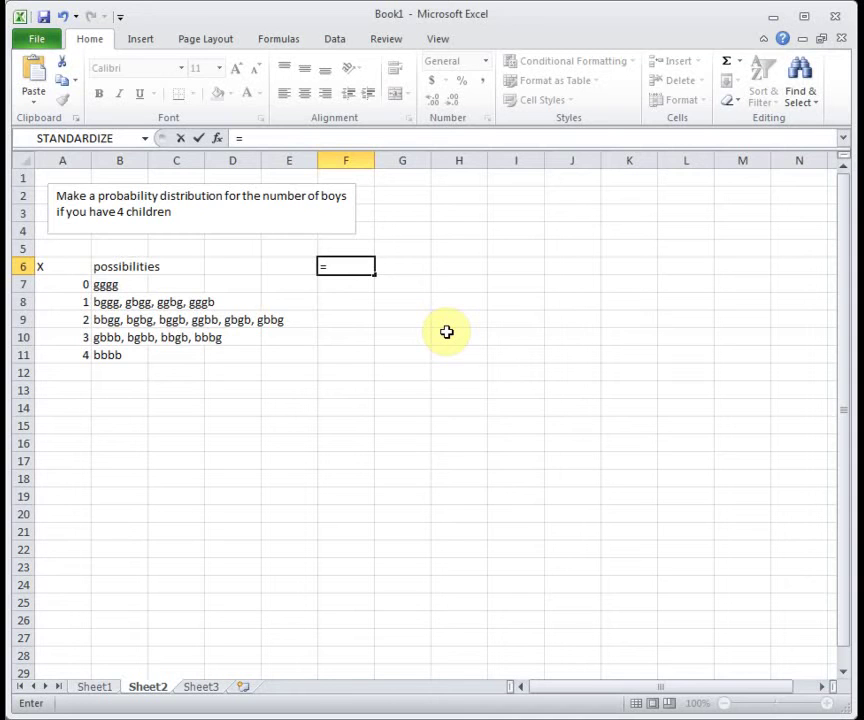
pyautogui.write('2*2*2')
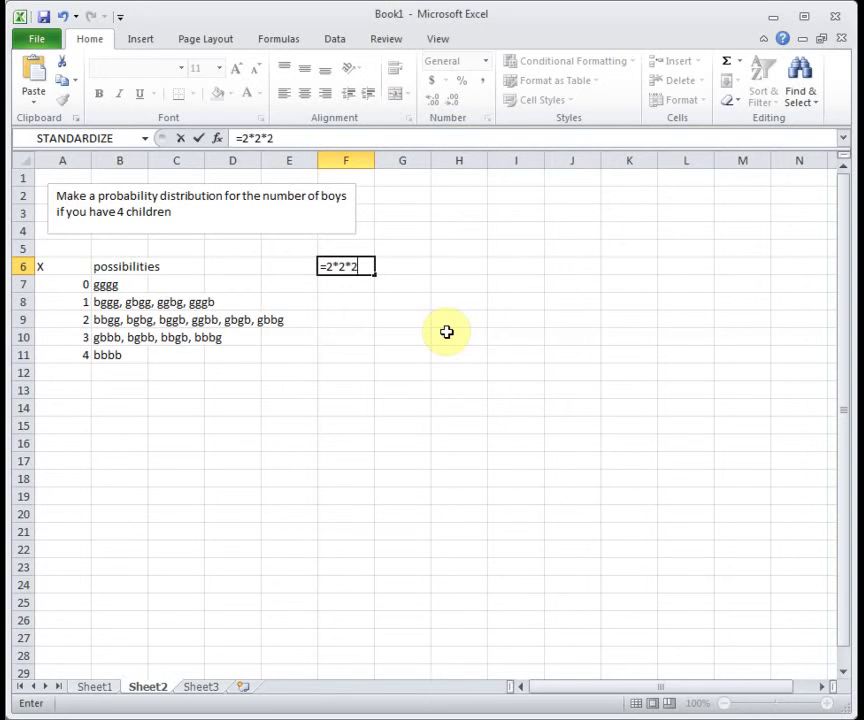
pyautogui.write('*2')
pyautogui.press('Return')
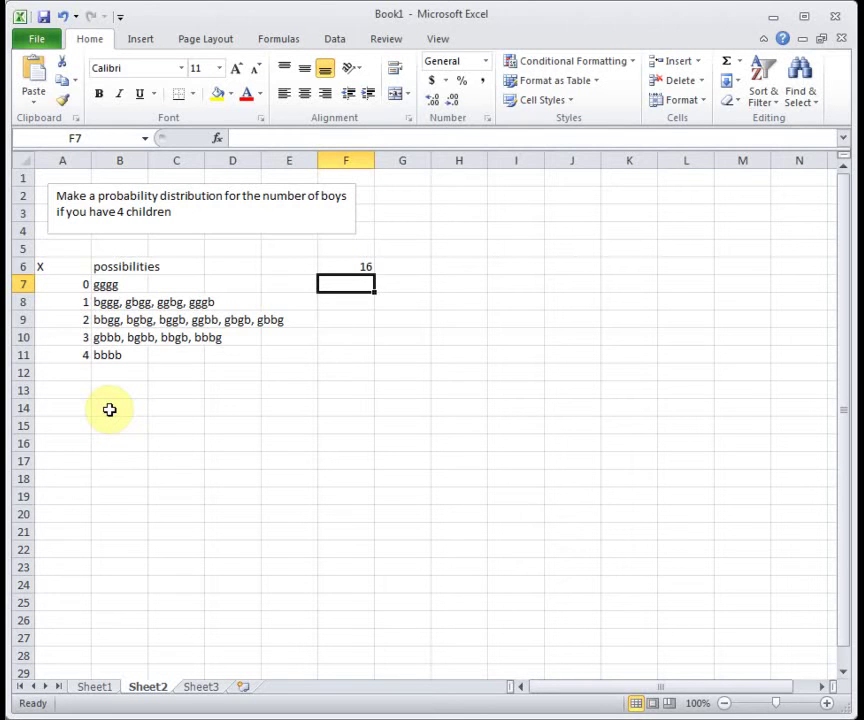
# Start a second table with the heading X in cell A13 and the values 0 through 4 in A14:A18.
pyautogui.click(58, 388)
pyautogui.write('X')
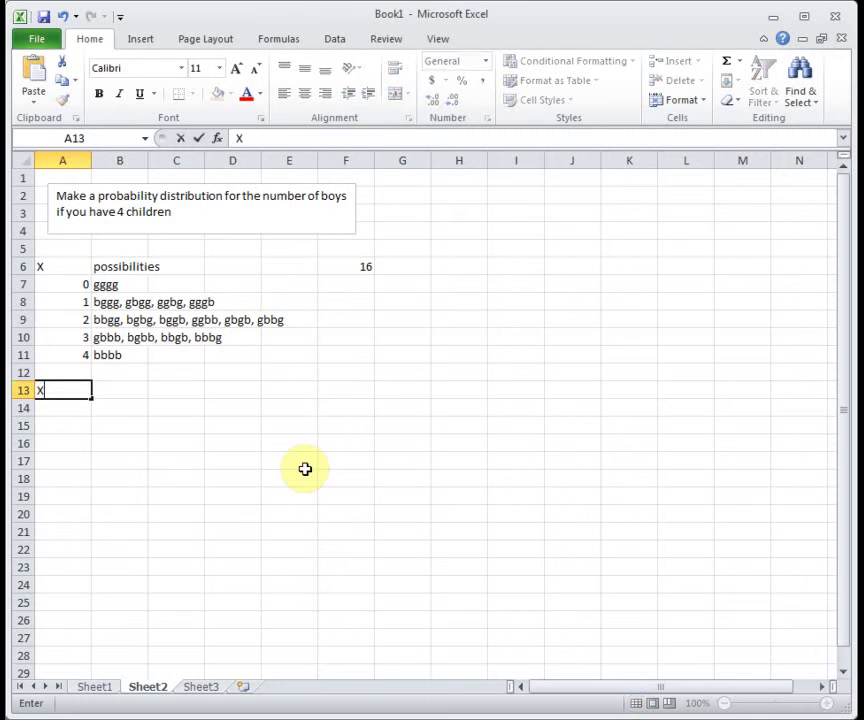
pyautogui.press('Return')
pyautogui.write('0')
pyautogui.press('Return')
pyautogui.write('1')
pyautogui.press('Return')
pyautogui.write('2')
pyautogui.press('Return')
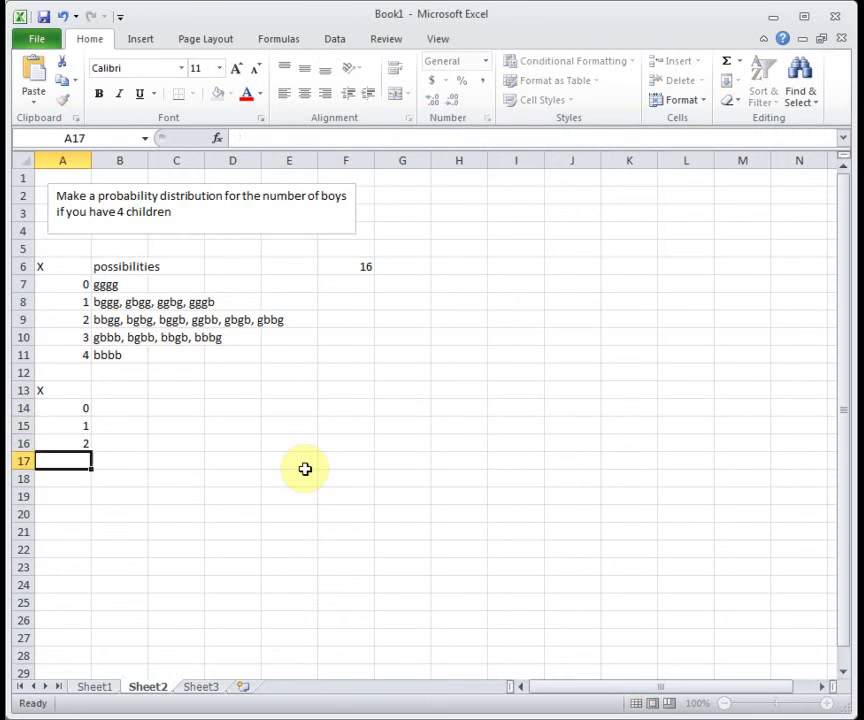
pyautogui.write('3')
pyautogui.press('Return')
pyautogui.write('4')
# Add the heading freq in cell B13 and enter the frequencies 1, 4, 6, 4 and 1 in B14:B18.
pyautogui.click(116, 389)
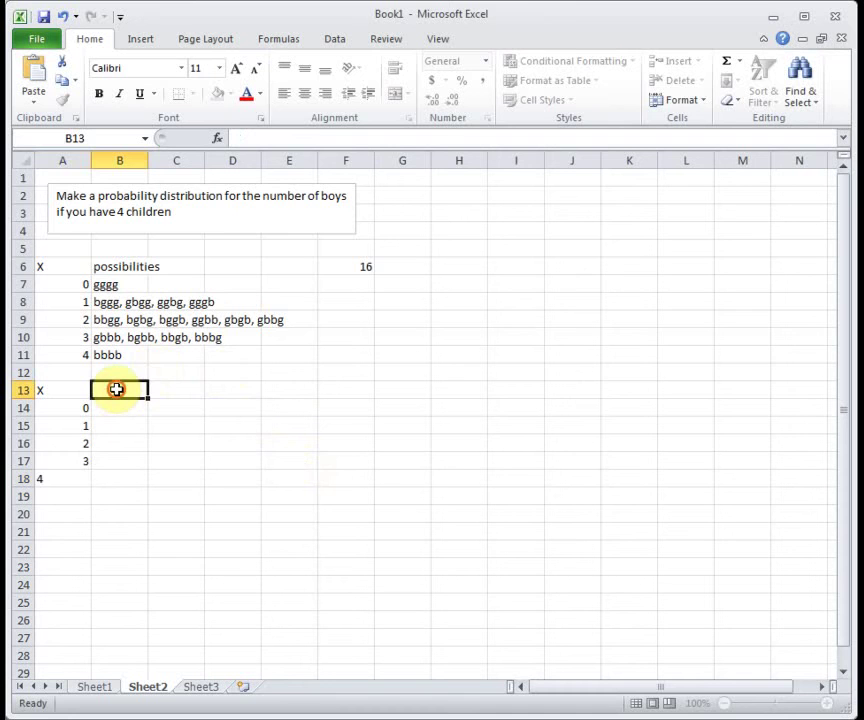
pyautogui.write('freq')
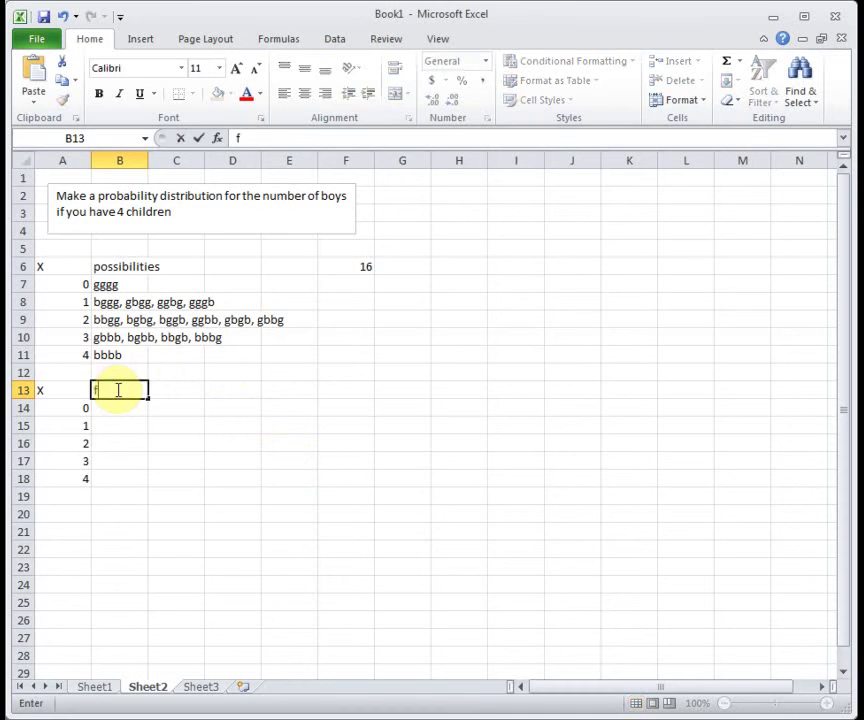
pyautogui.press('Return')
pyautogui.write('1')
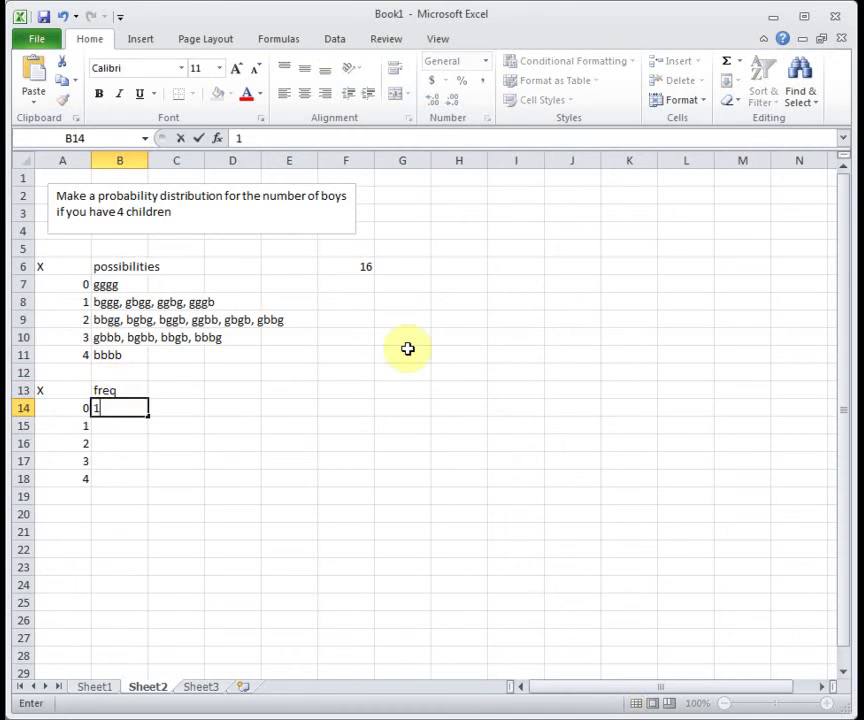
pyautogui.press('Return')
pyautogui.write('4')
pyautogui.press('Return')
pyautogui.write('6')
pyautogui.press('Return')
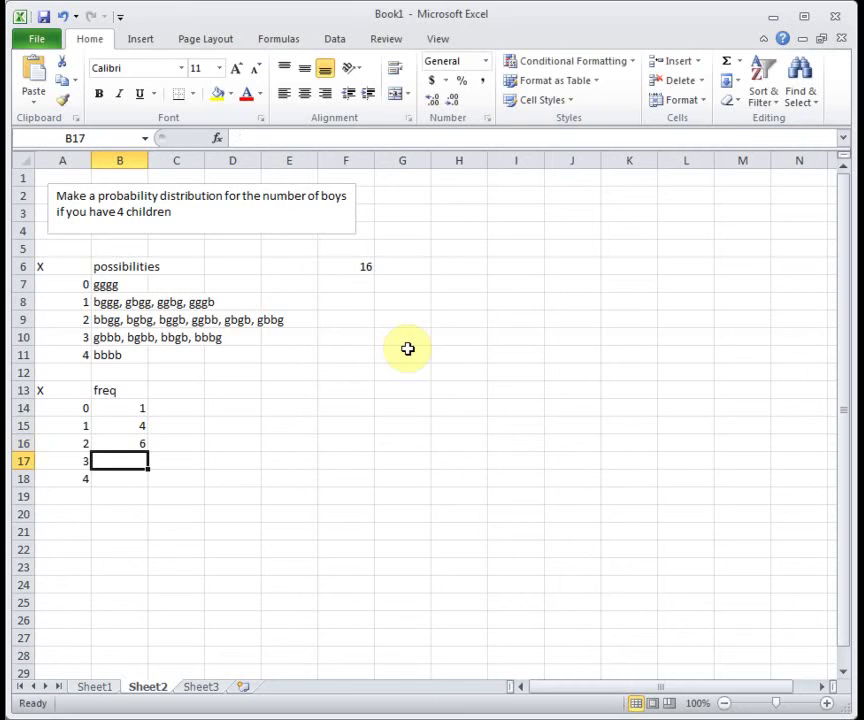
pyautogui.write('4')
pyautogui.press('Return')
pyautogui.write('1')
pyautogui.press('Return')
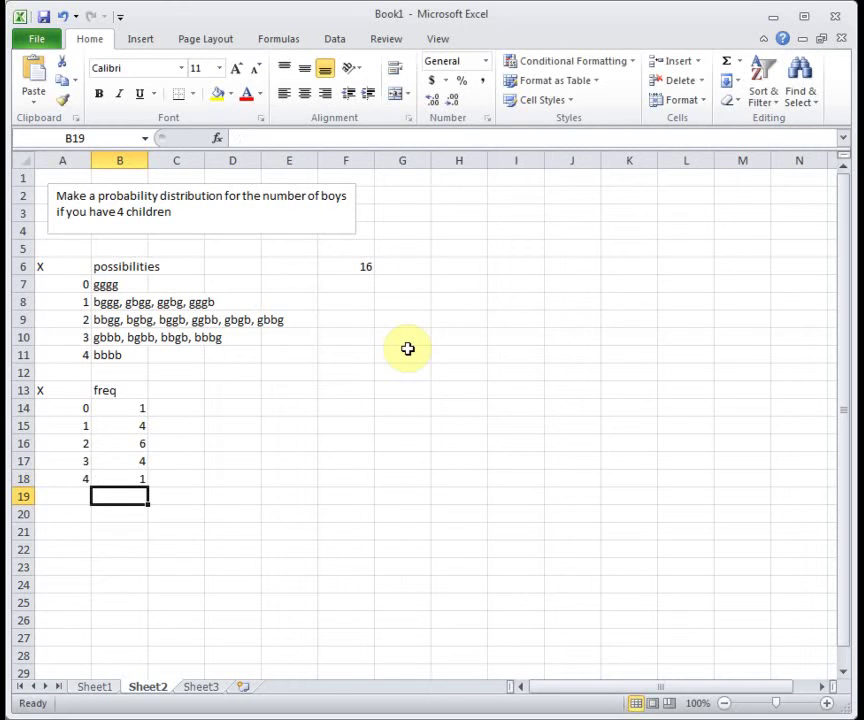
# Enter the heading P(X) in cell C13 and start a formula in C14.
pyautogui.click(171, 392)
pyautogui.write('P(')
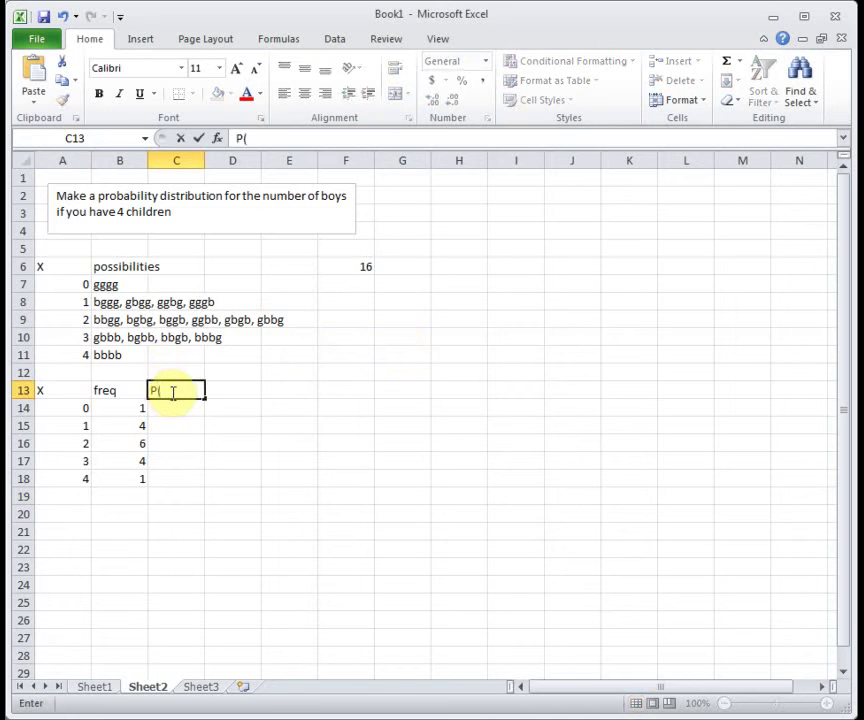
pyautogui.write('X)')
pyautogui.press('Return')
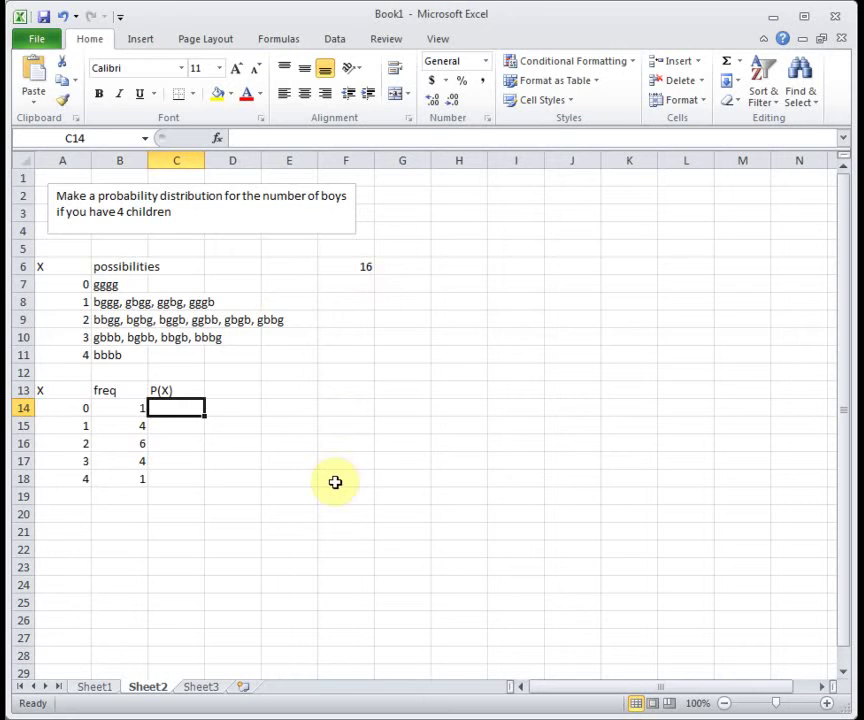
pyautogui.write('=')
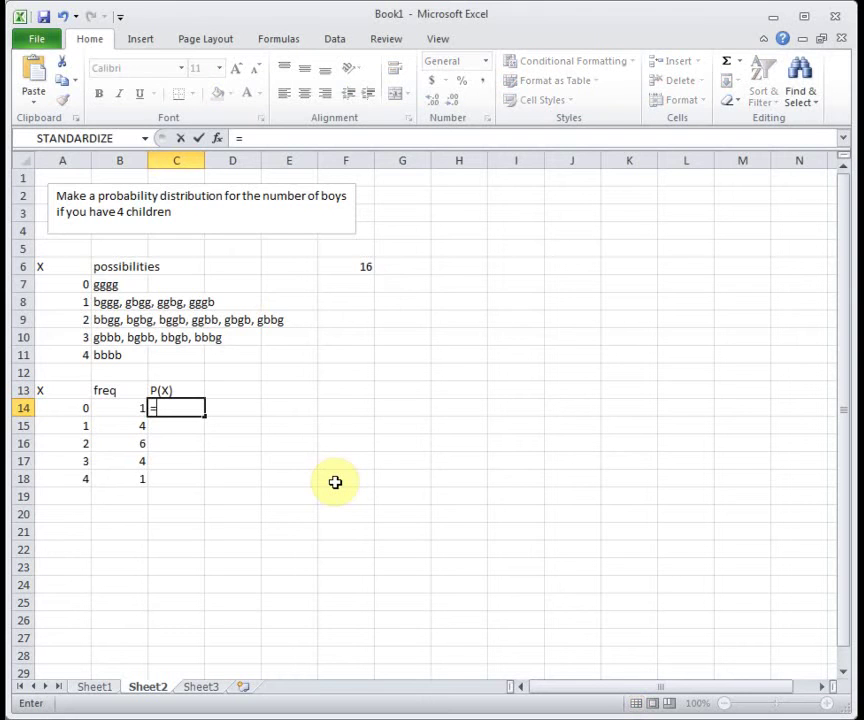
pyautogui.write('1/16')
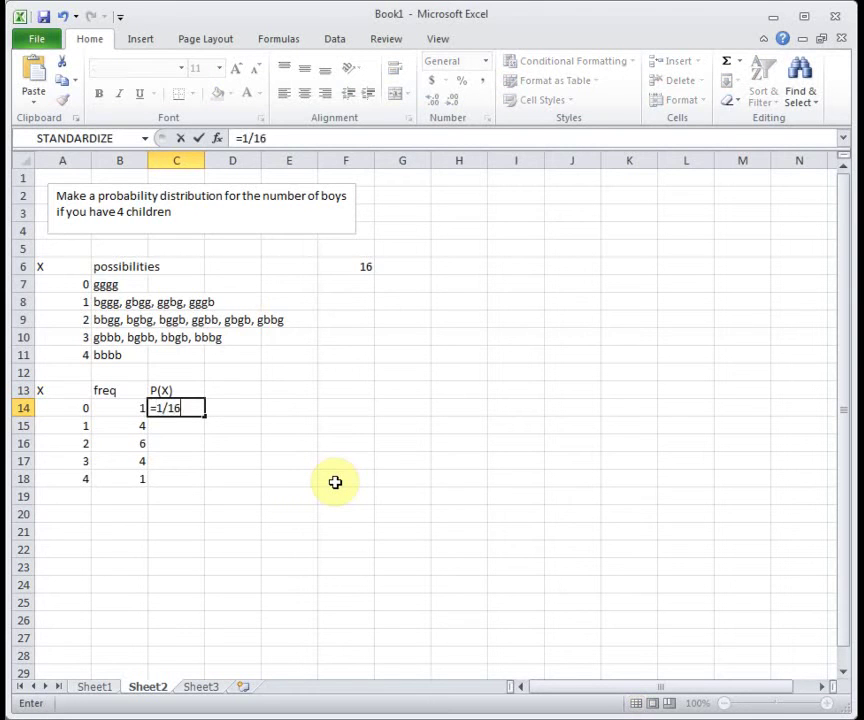
pyautogui.press('BackSpace')
pyautogui.press('BackSpace')
pyautogui.press('BackSpace')
pyautogui.press('BackSpace')
# Complete the probability formula in C14 as =B14/16 and fill it down through C18.
pyautogui.click(108, 408)
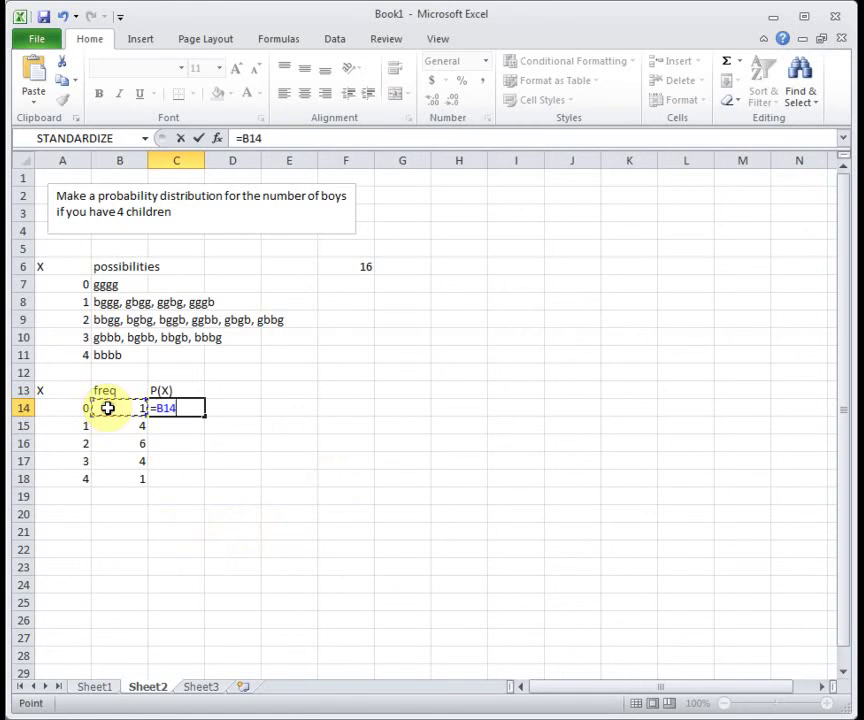
pyautogui.write('/16')
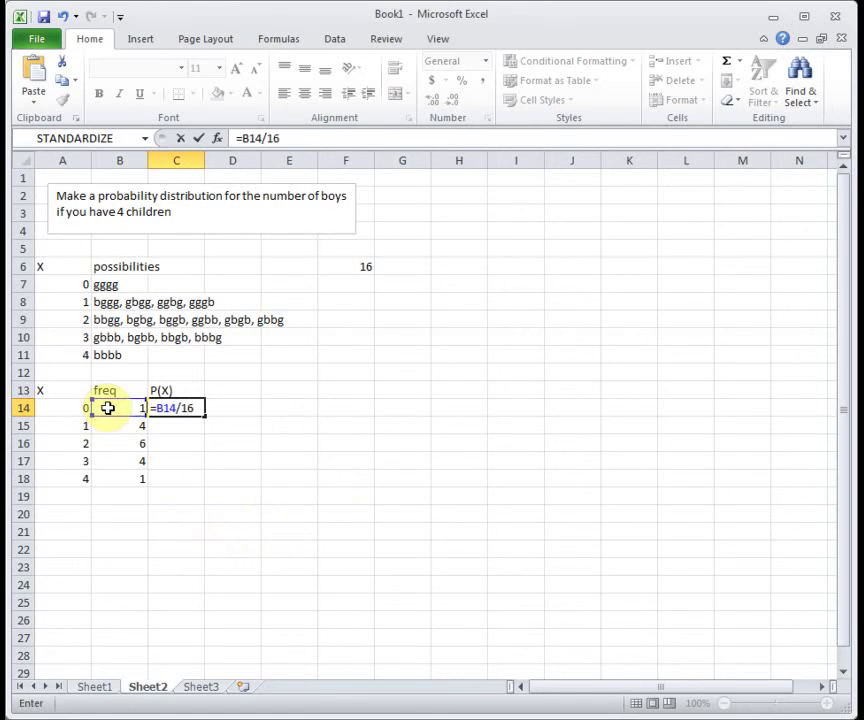
pyautogui.press('Return')
pyautogui.click(177, 407)
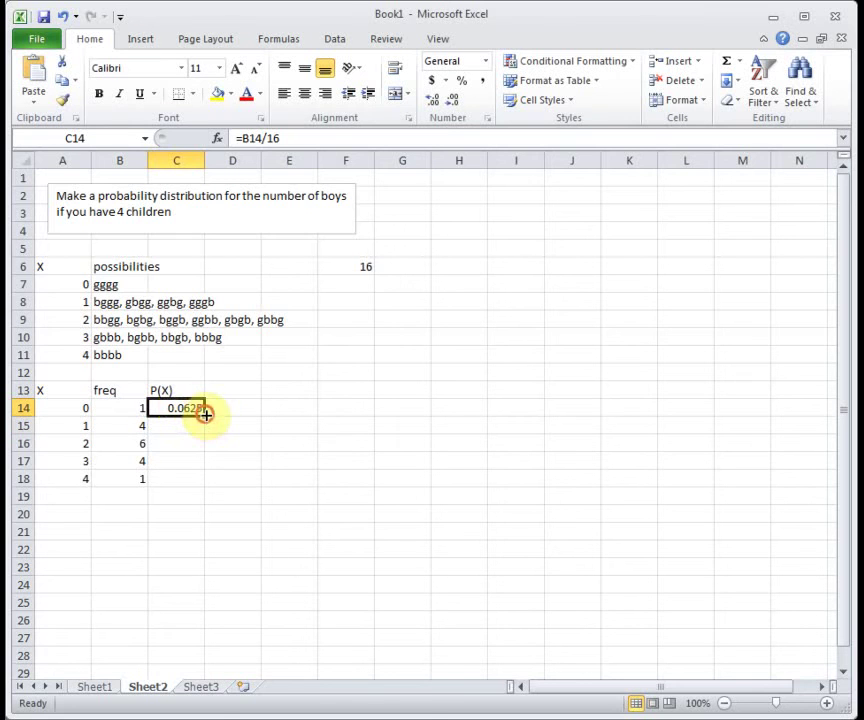
pyautogui.moveTo(204, 411); pyautogui.dragTo(208, 482)
# Check the copied formulas in C15:C18 and total the probabilities in cell C19 with =sum(C14:C18).
pyautogui.click(190, 427)
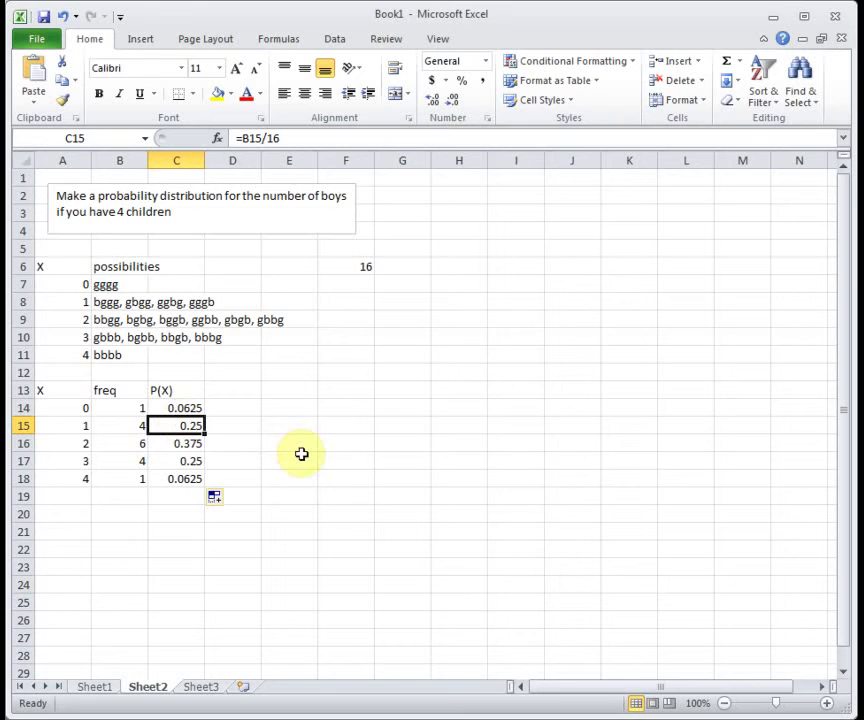
pyautogui.press('Down')
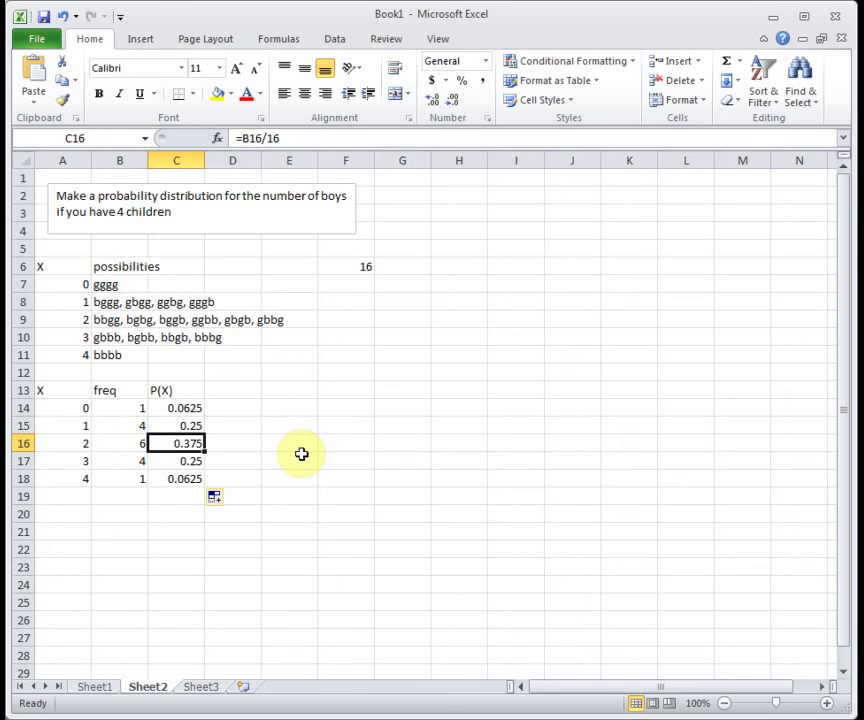
pyautogui.press('Down')
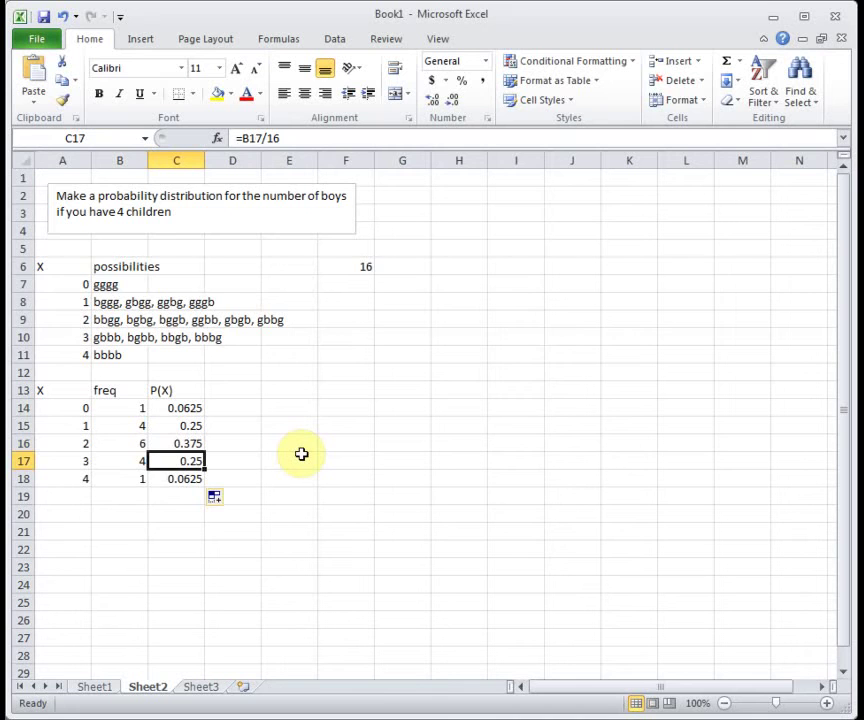
pyautogui.press('Down')
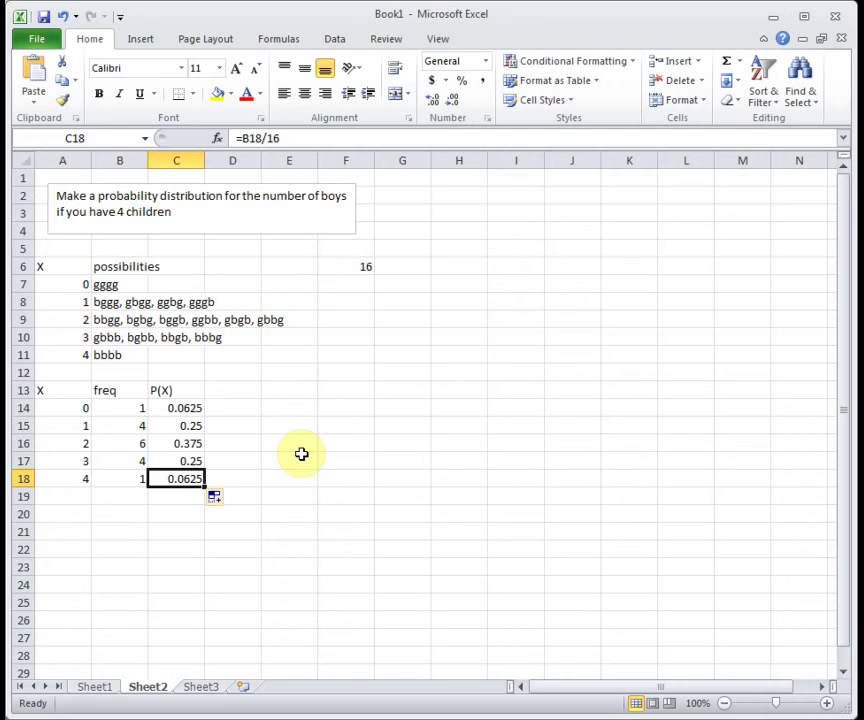
pyautogui.press('Down')
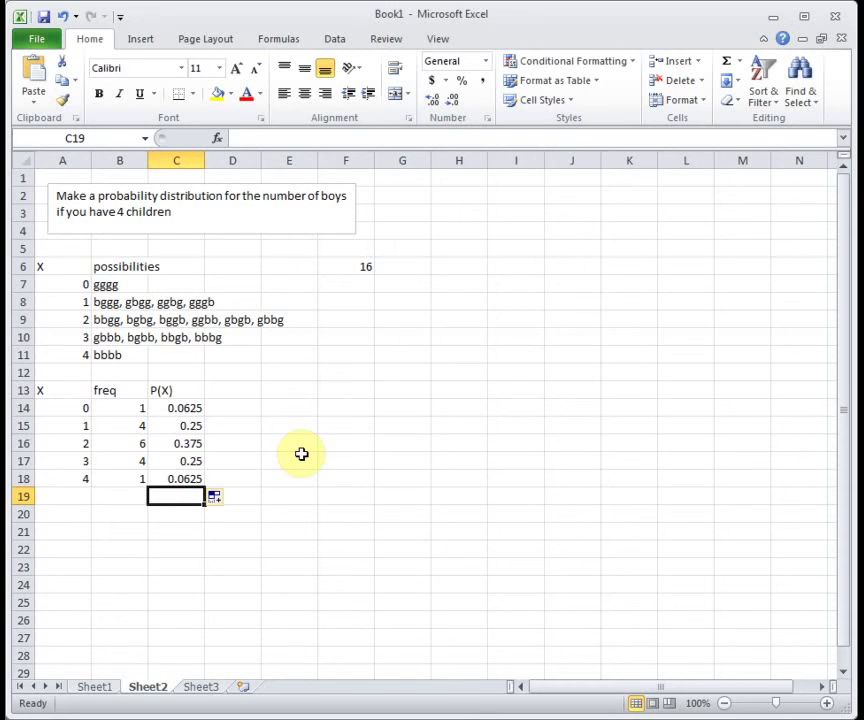
pyautogui.write('=sum(')
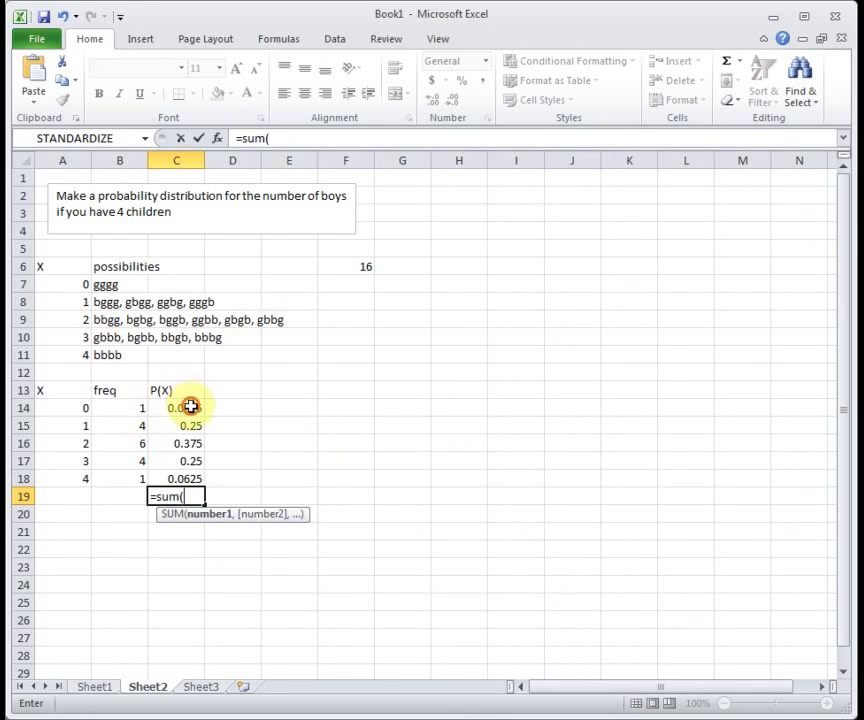
pyautogui.moveTo(189, 407); pyautogui.dragTo(193, 469)
pyautogui.write(')')
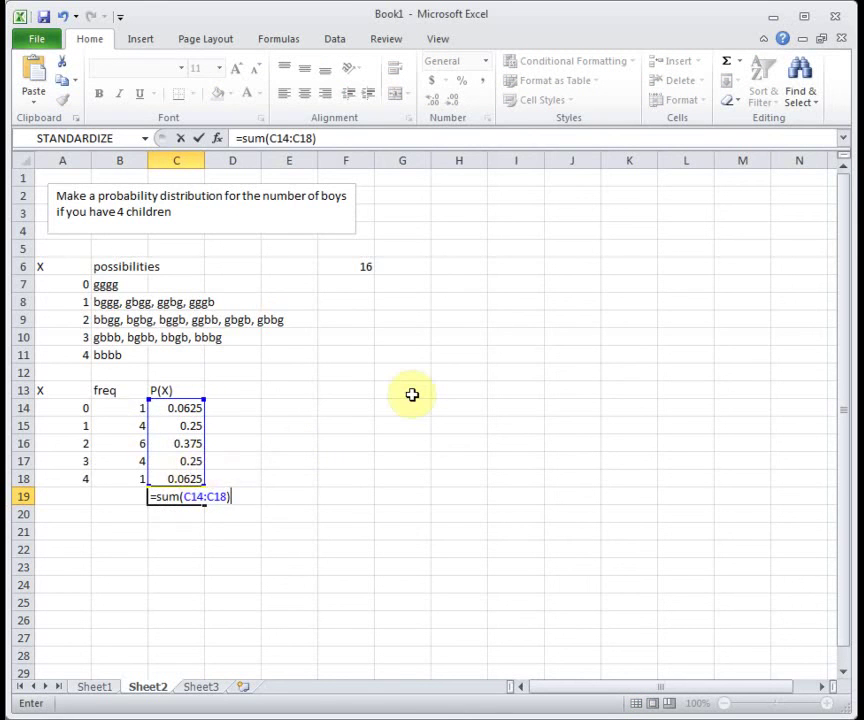
pyautogui.press('Return')
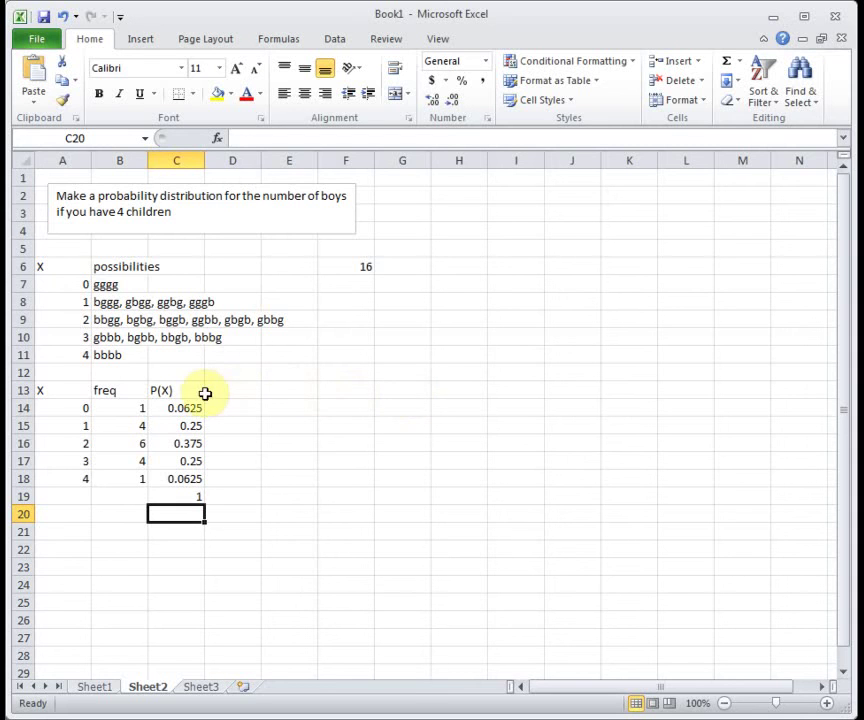
# Insert a clustered 2-D column chart of C14:C18 beside the tables, using the layout with gapless bars and chart and axis titles.
pyautogui.moveTo(194, 401); pyautogui.dragTo(193, 478)
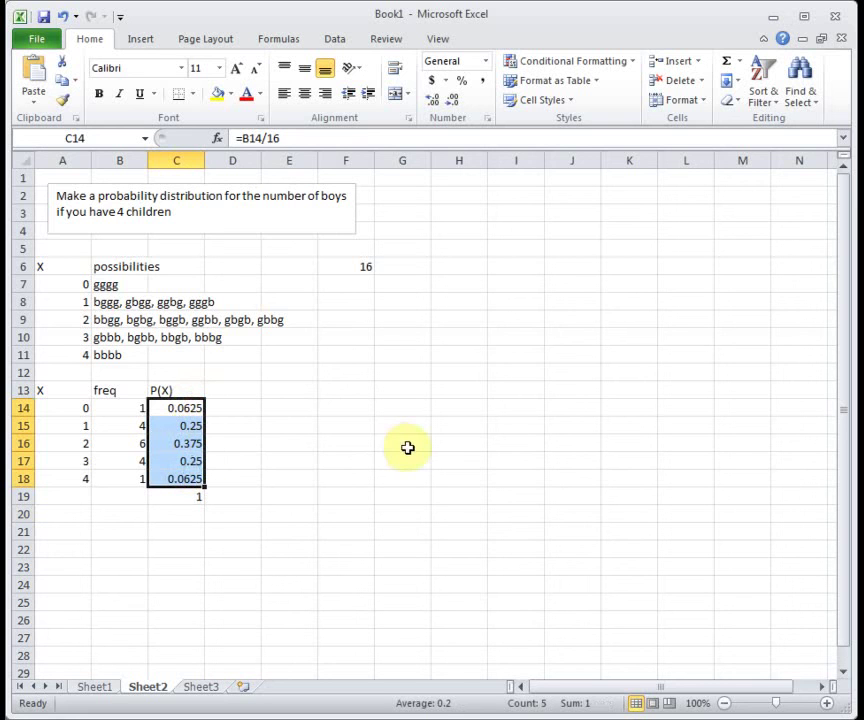
pyautogui.click(140, 39)
pyautogui.click(294, 76)
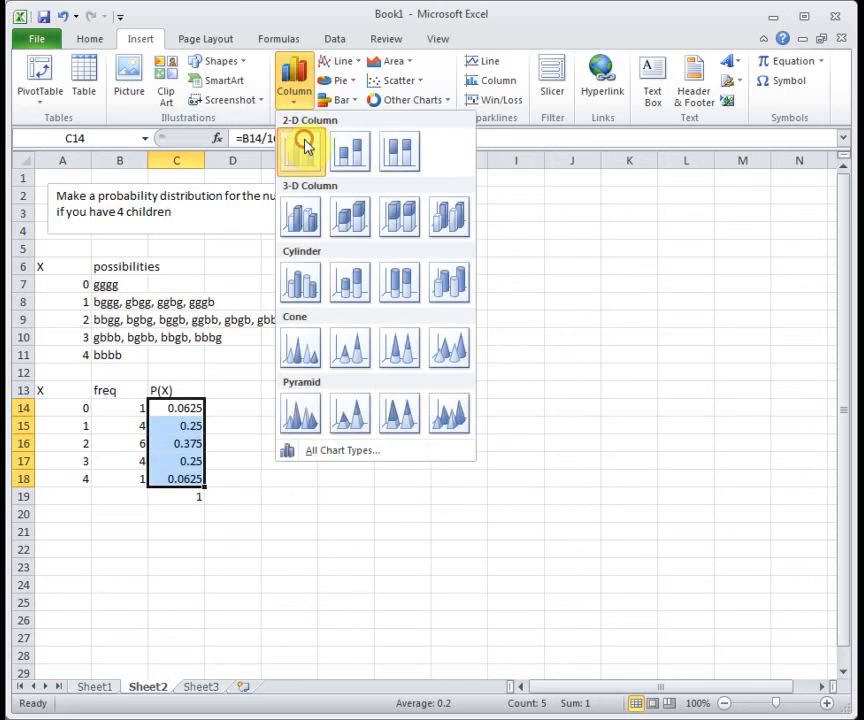
pyautogui.click(302, 145)
pyautogui.moveTo(634, 368); pyautogui.dragTo(700, 365)
pyautogui.click(388, 100)
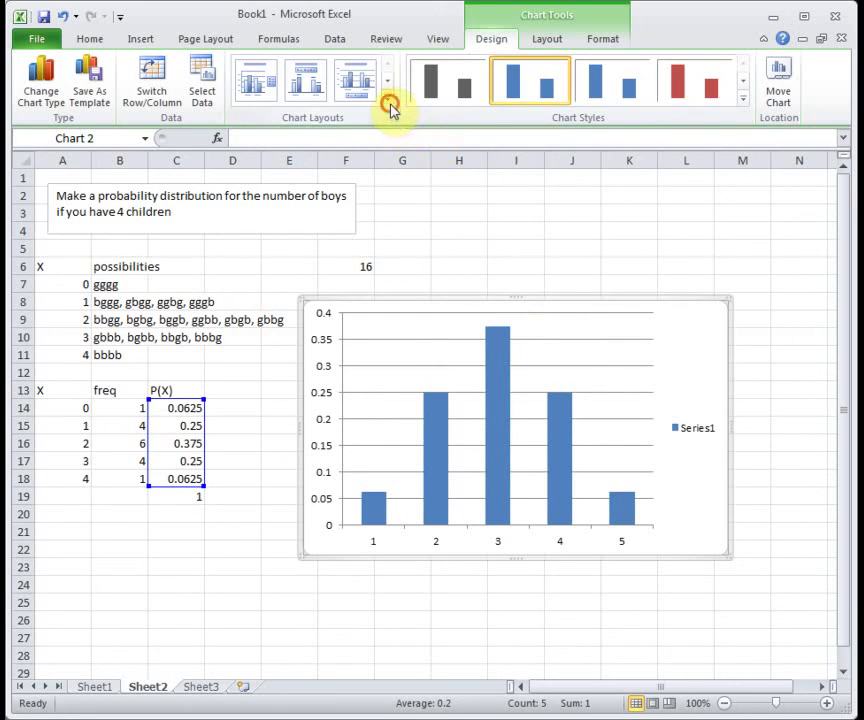
pyautogui.click(308, 178)
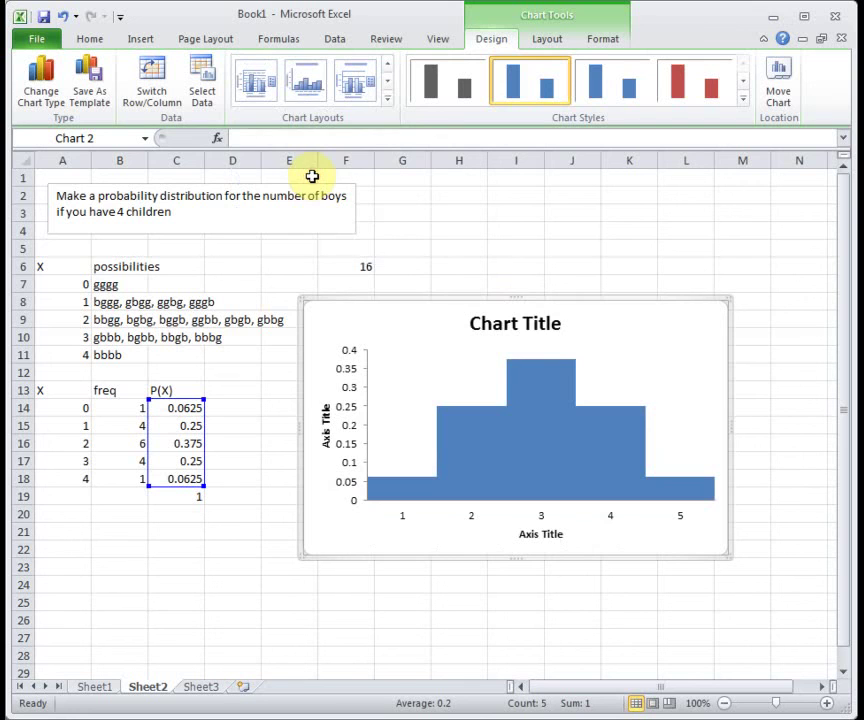
# Title the chart's horizontal axis "# boys", its vertical axis "probability" and the chart itself "4 kids".
pyautogui.click(552, 542)
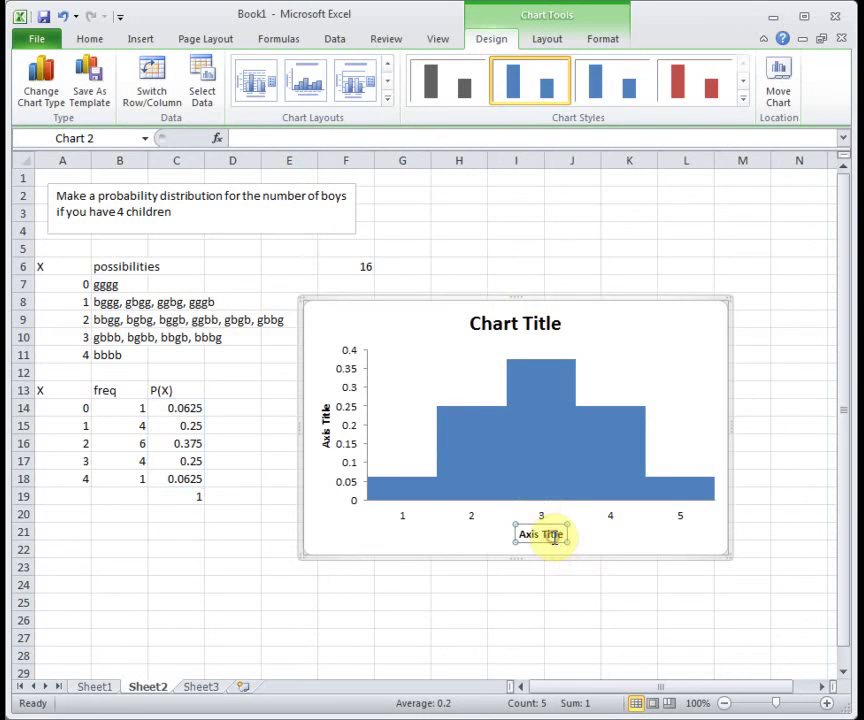
pyautogui.write('# boys')
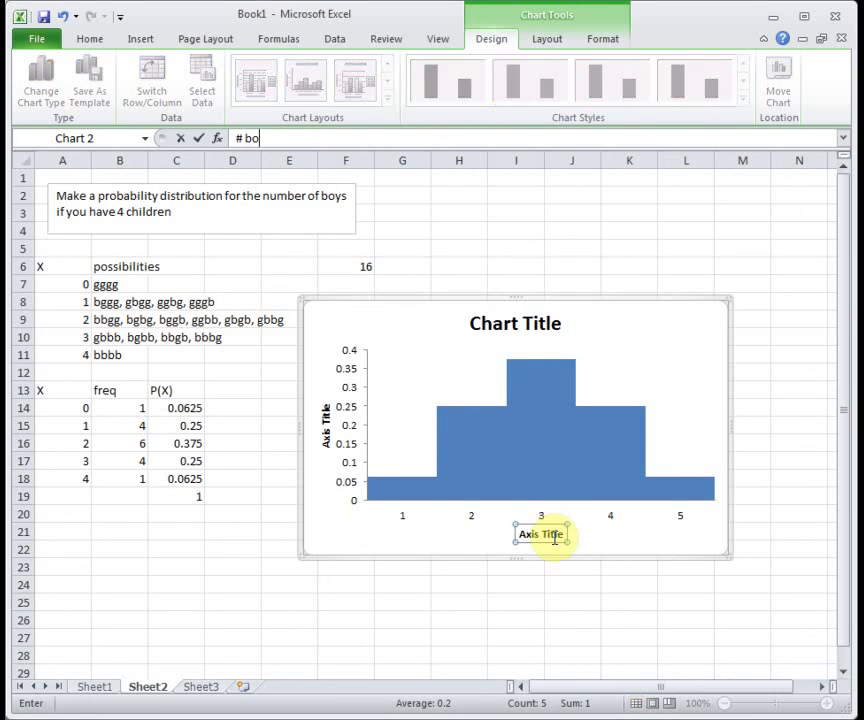
pyautogui.press('Return')
pyautogui.click(327, 426)
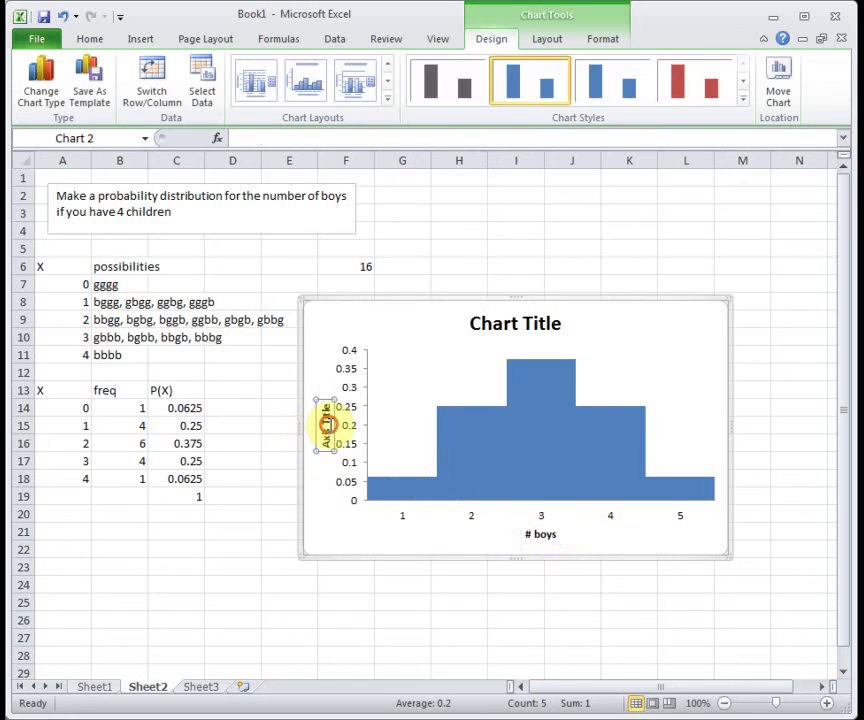
pyautogui.write('probability')
pyautogui.press('Return')
pyautogui.click(530, 324)
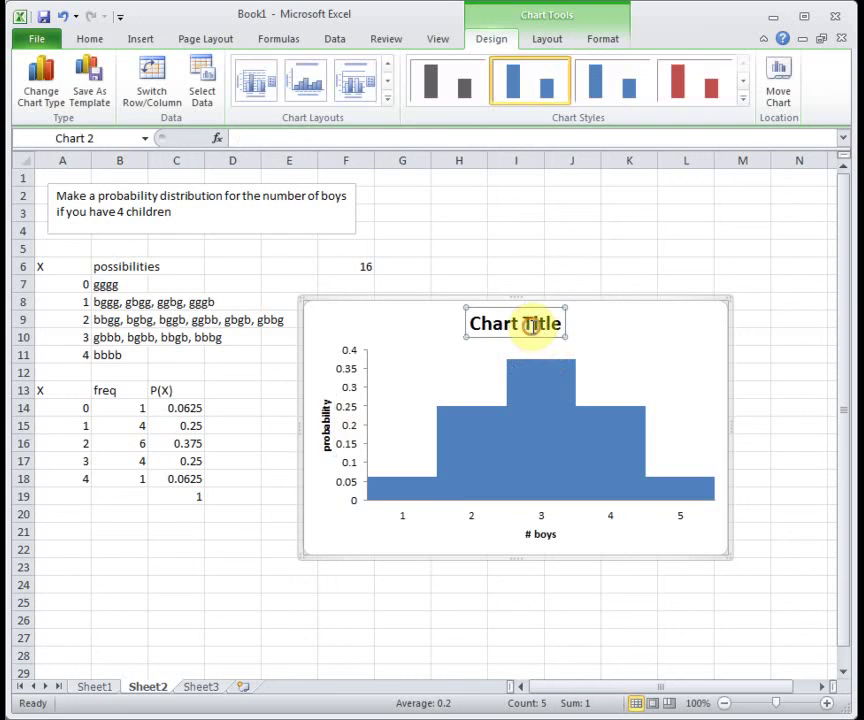
pyautogui.write('4 kids')
pyautogui.press('Return')
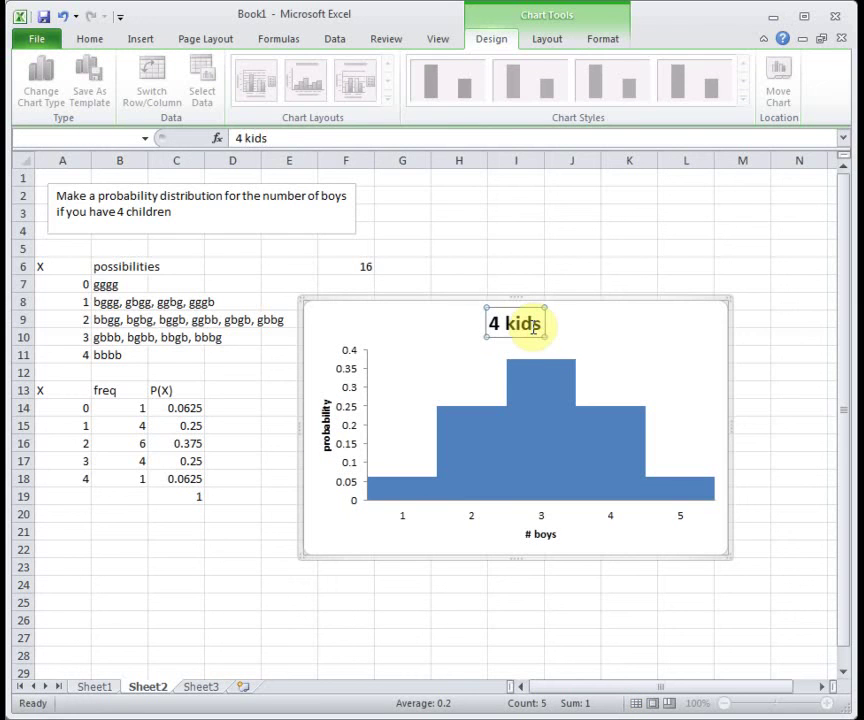
pyautogui.click(616, 557)
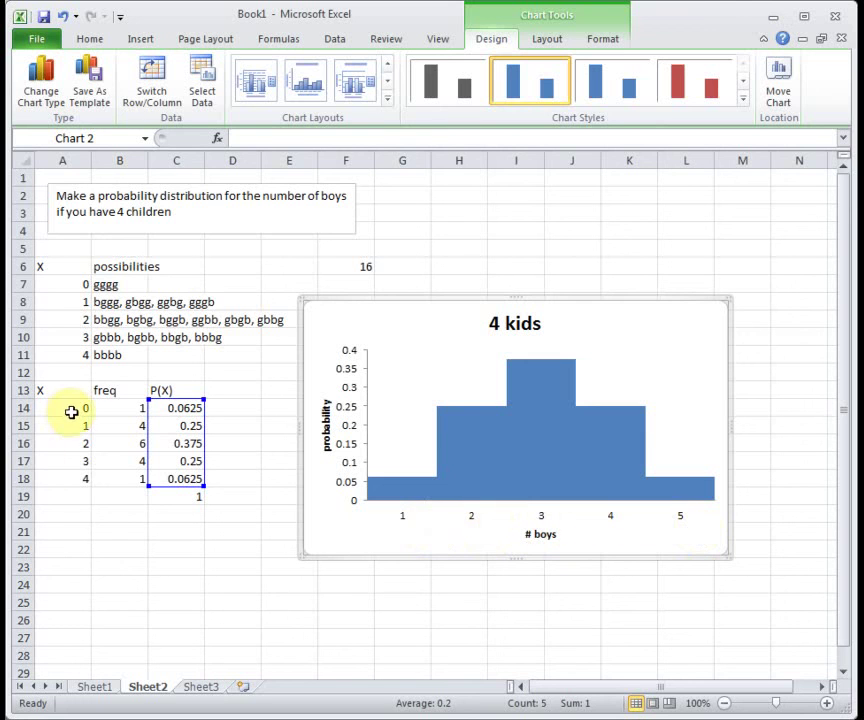
# Set the chart's horizontal axis labels to the X values in A14:A18 and deselect the chart.
pyautogui.rightClick(470, 515)
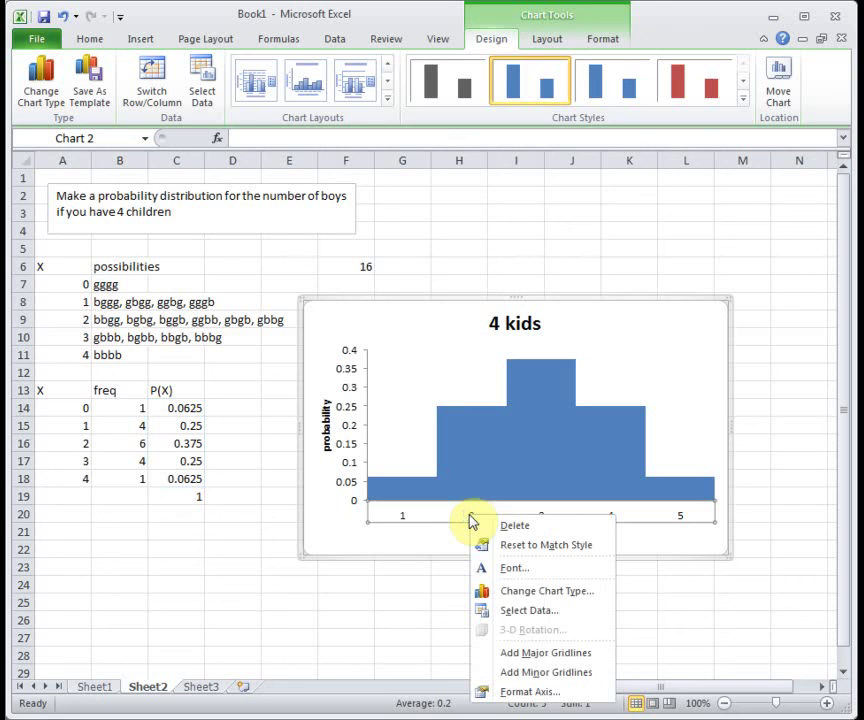
pyautogui.click(506, 612)
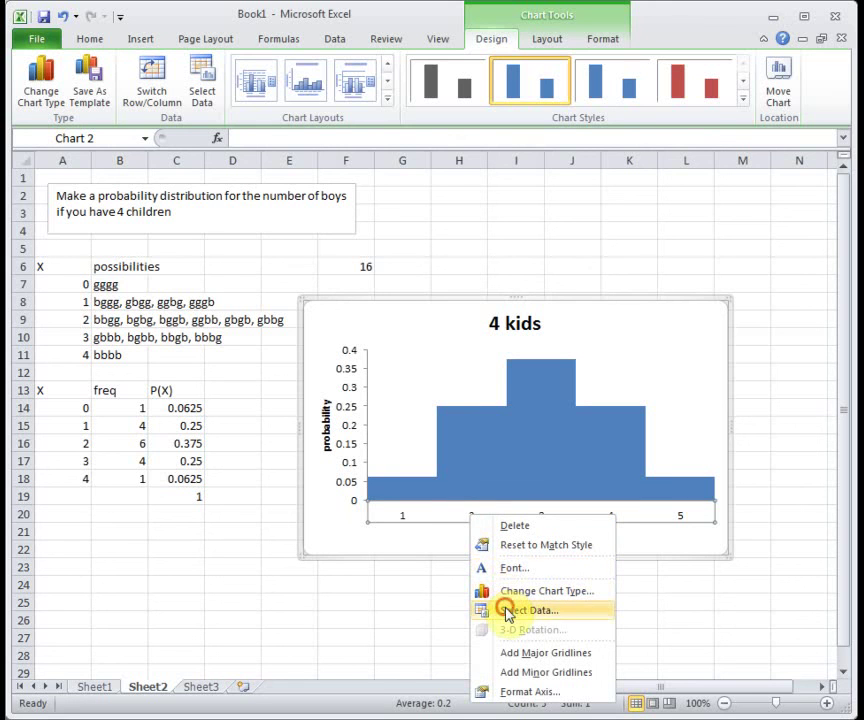
pyautogui.click(512, 168)
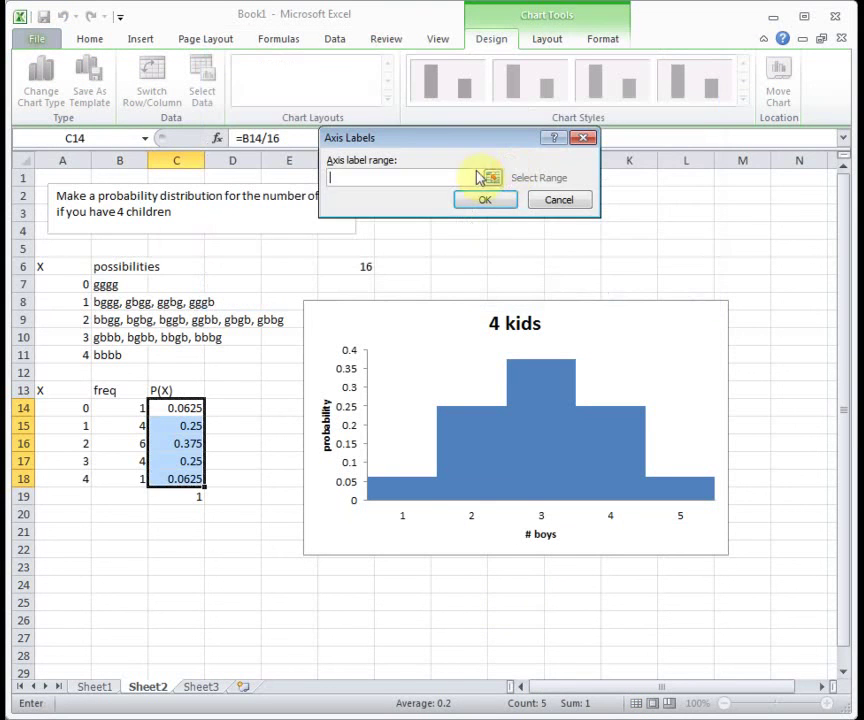
pyautogui.moveTo(67, 409); pyautogui.dragTo(67, 477)
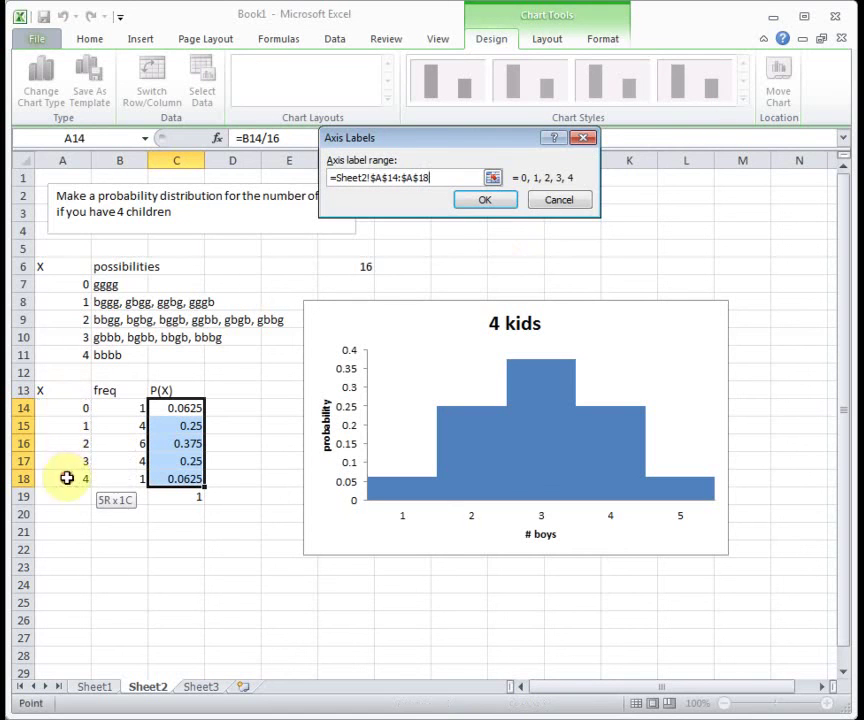
pyautogui.click(494, 203)
pyautogui.click(600, 290)
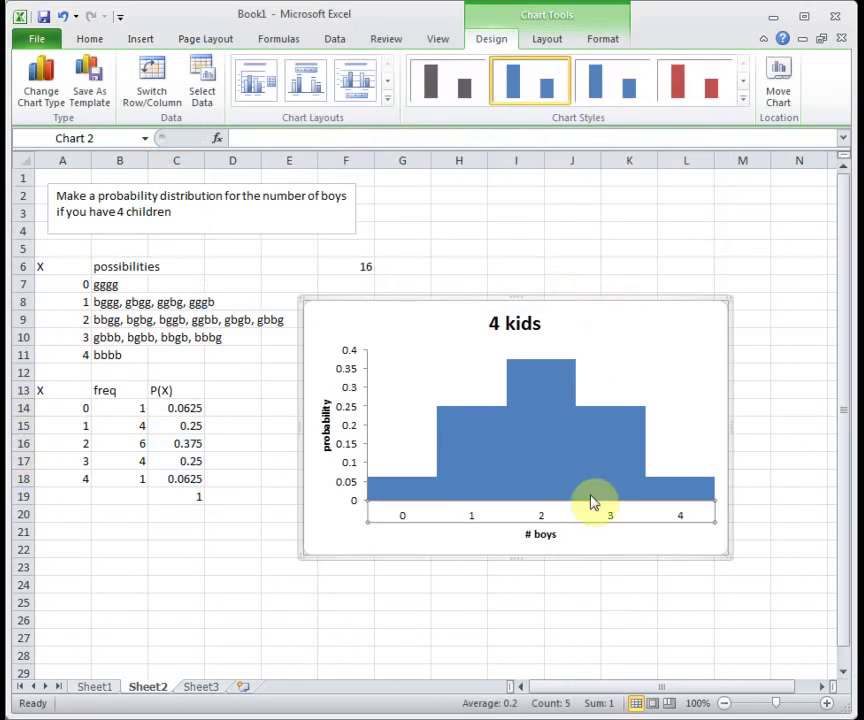
pyautogui.click(578, 584)
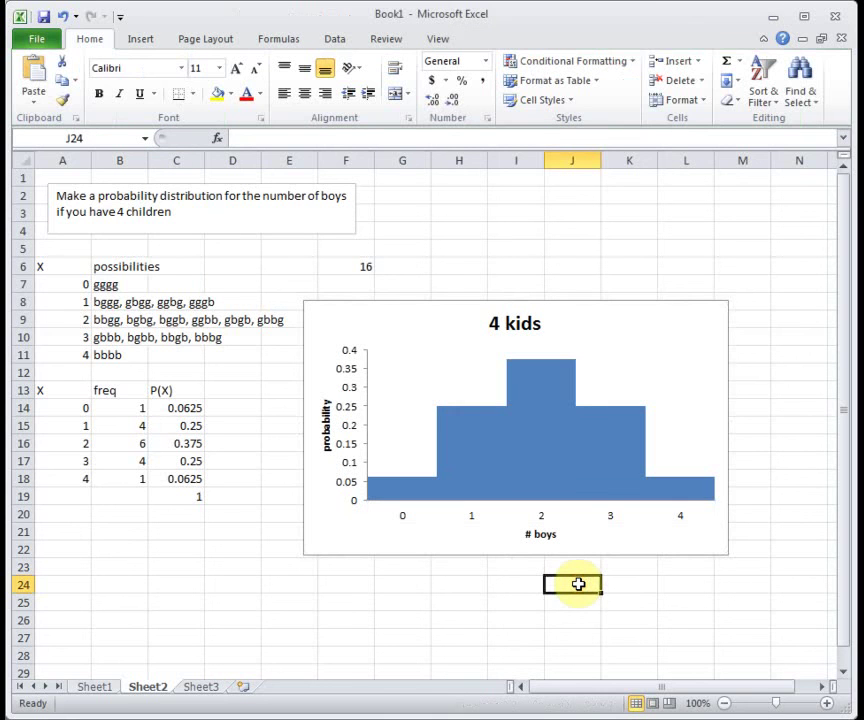